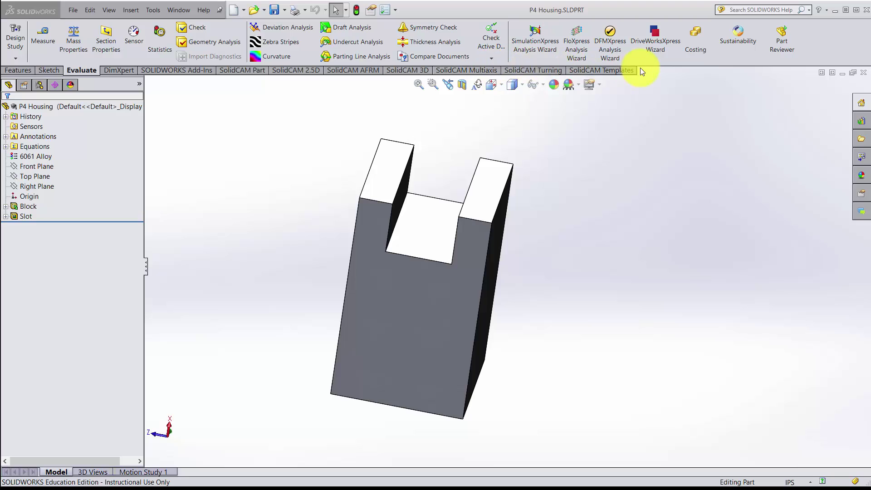
Step: Bring up the SolidCAM part commands and check the default units in the SolidCAM settings
{"action": "right_click", "coordinate": [612, 71]}
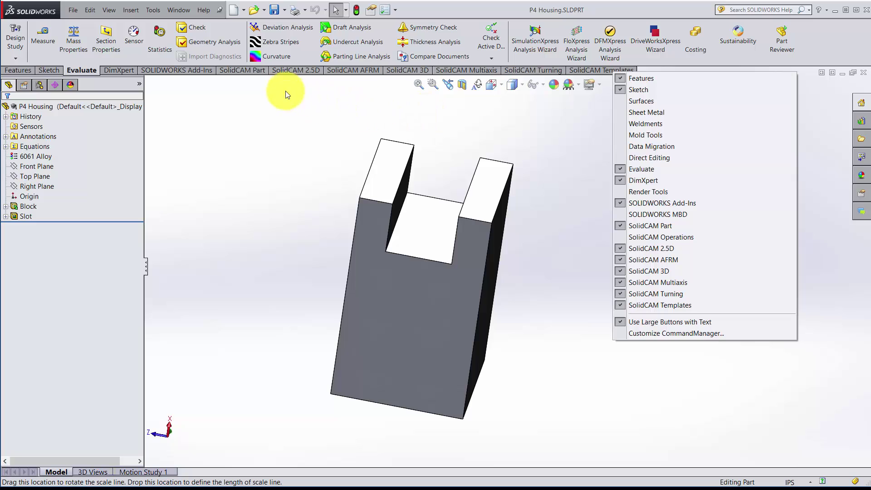
{"action": "left_click", "coordinate": [250, 72]}
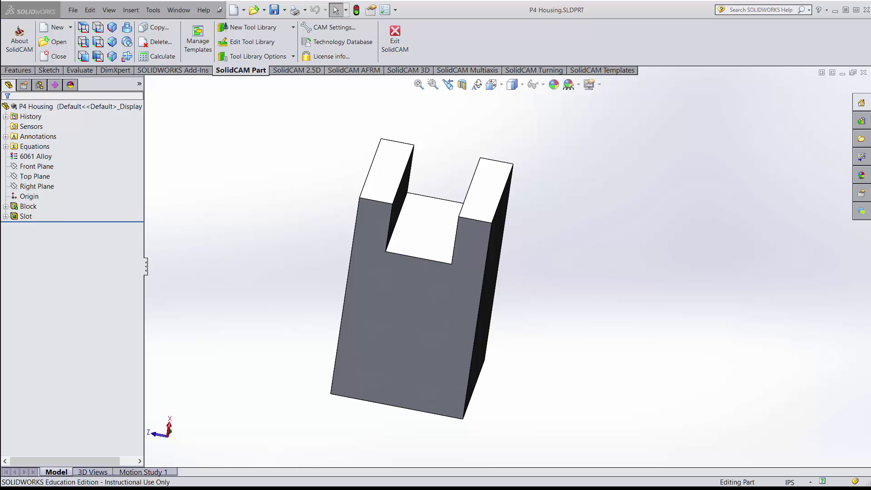
{"action": "left_click", "coordinate": [335, 27]}
{"action": "left_click_drag", "start_coordinate": [379, 5], "coordinate": [408, 47]}
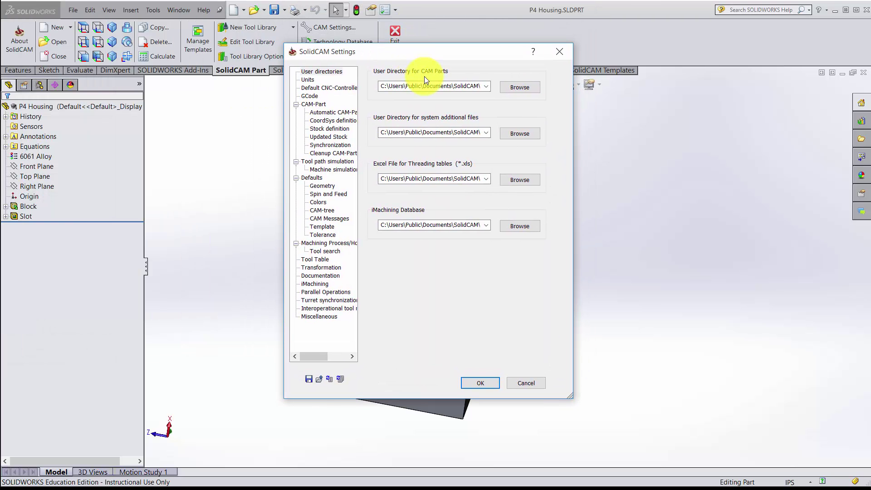
{"action": "left_click", "coordinate": [309, 81]}
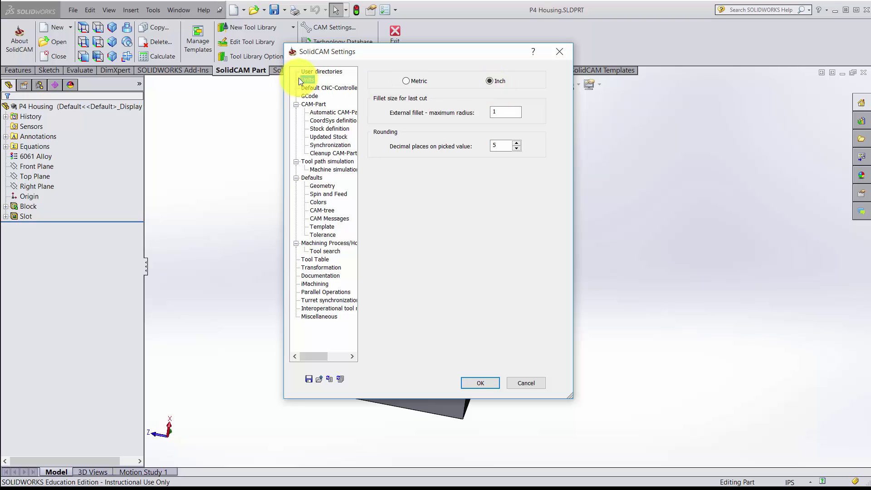
{"action": "left_click", "coordinate": [479, 383]}
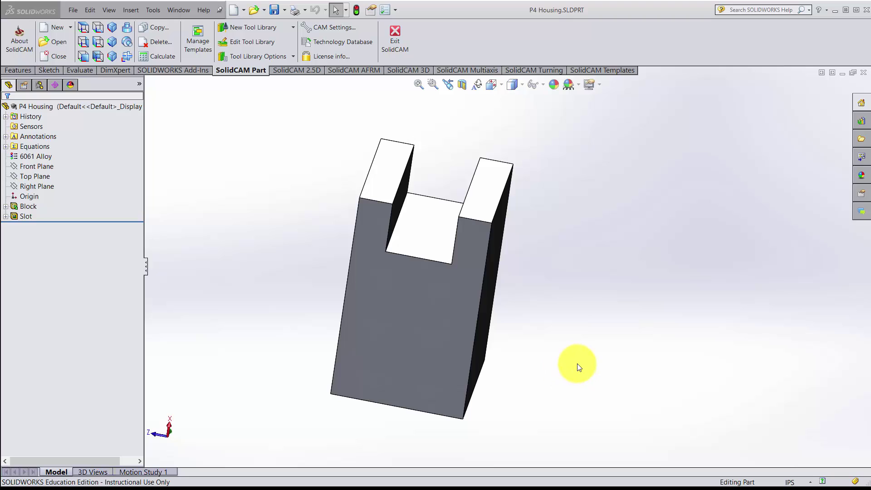
Step: Create a new external milling CAM-Part named P4 Housing in the model's directory, using inch units
{"action": "left_click", "coordinate": [56, 28]}
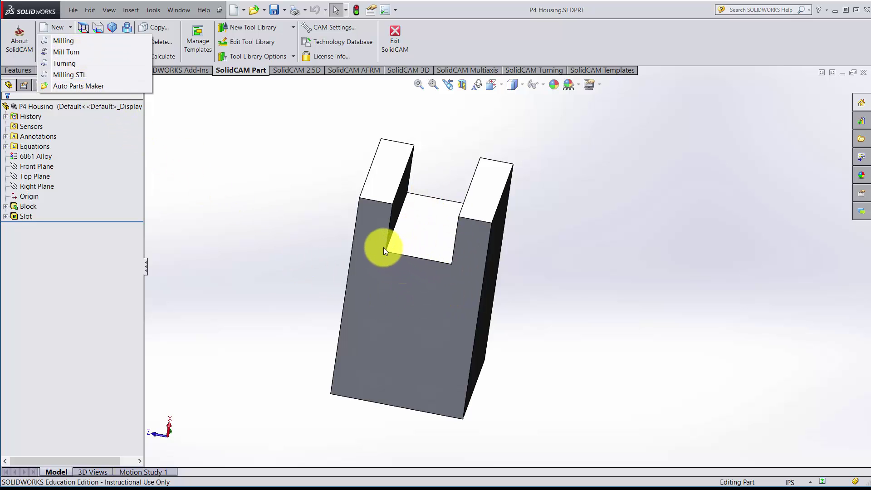
{"action": "left_click", "coordinate": [62, 41]}
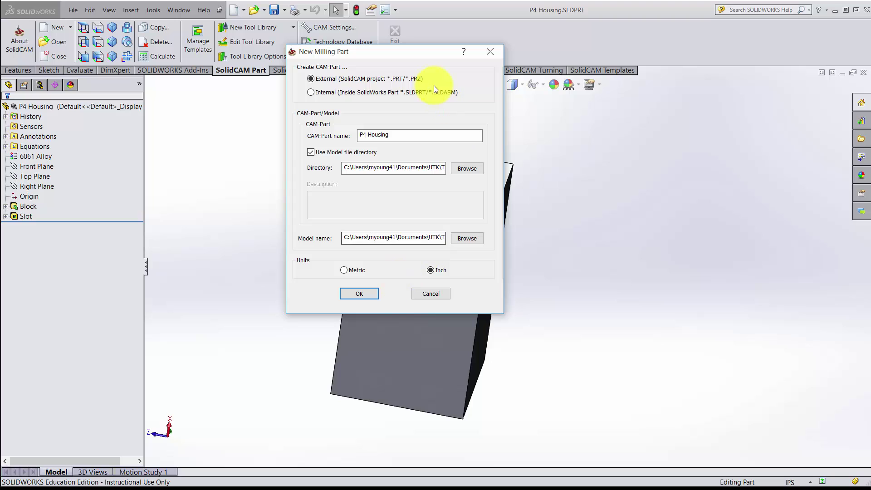
{"action": "left_click", "coordinate": [434, 271]}
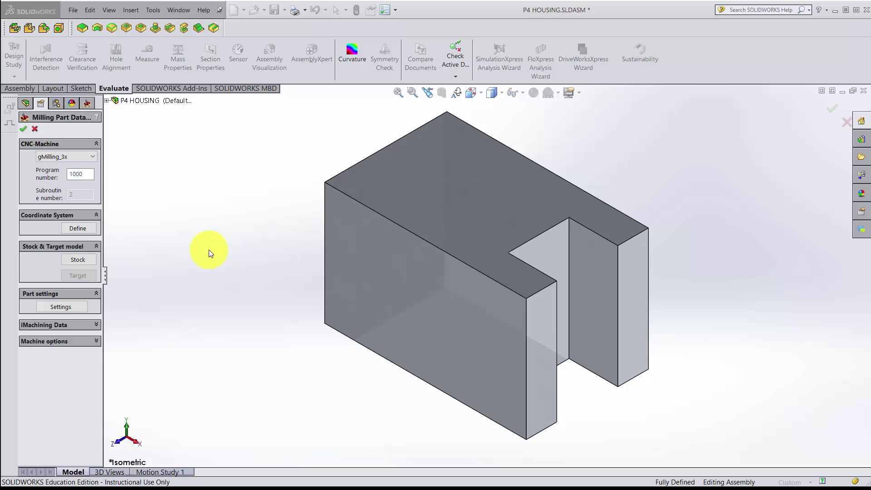
Step: Define the machine coordinate system on the end face of the slotted prongs, keep the default machining levels, and accept the milling part data
{"action": "left_click", "coordinate": [80, 227]}
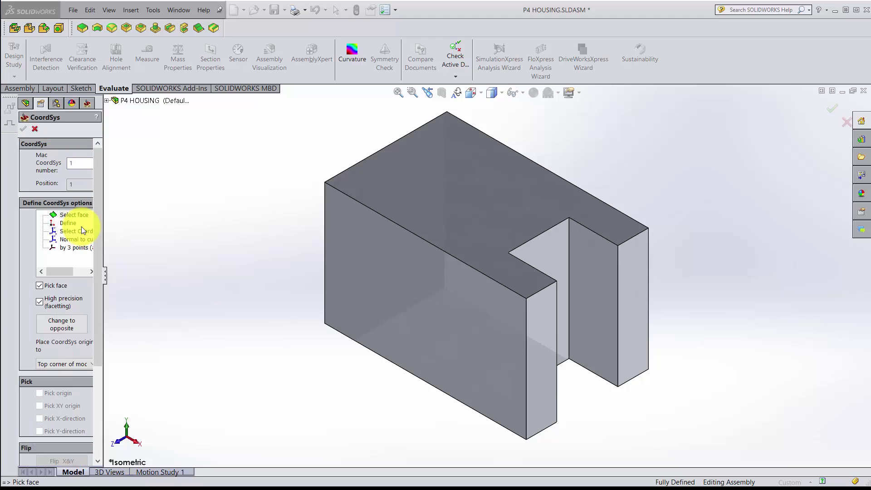
{"action": "left_click", "coordinate": [550, 371]}
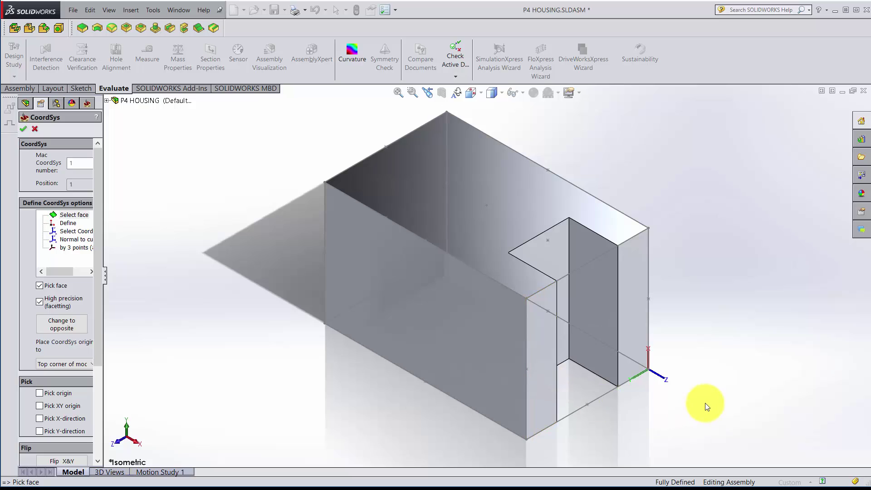
{"action": "left_click", "coordinate": [24, 129]}
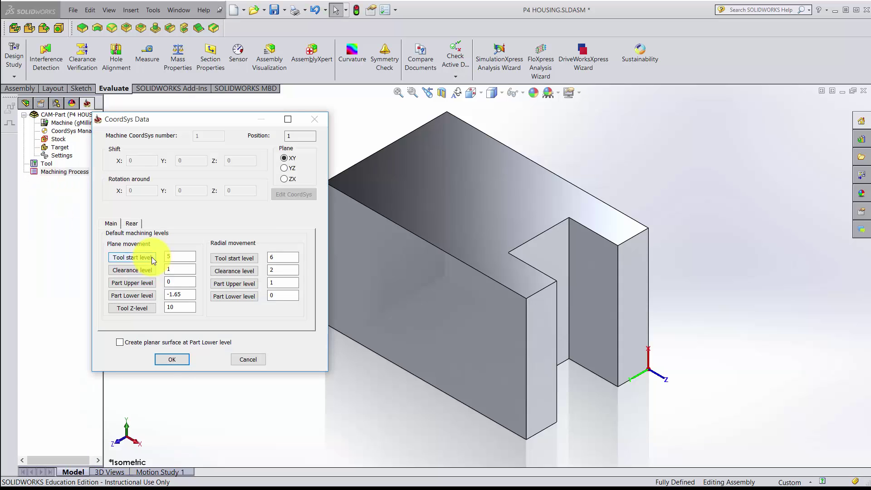
{"action": "left_click", "coordinate": [175, 360]}
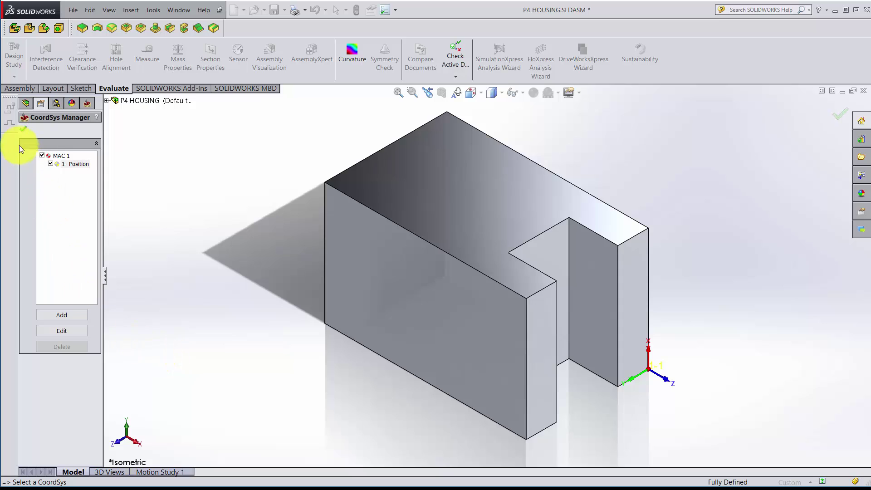
{"action": "left_click", "coordinate": [21, 128]}
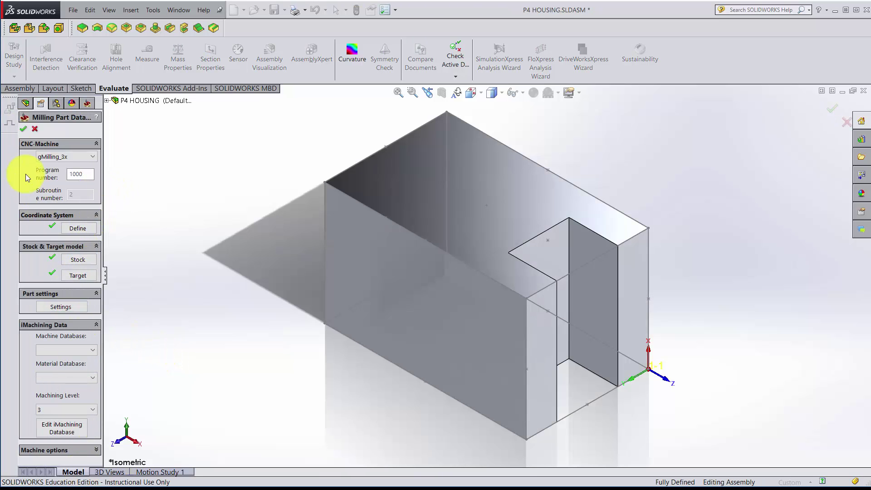
{"action": "left_click", "coordinate": [23, 129]}
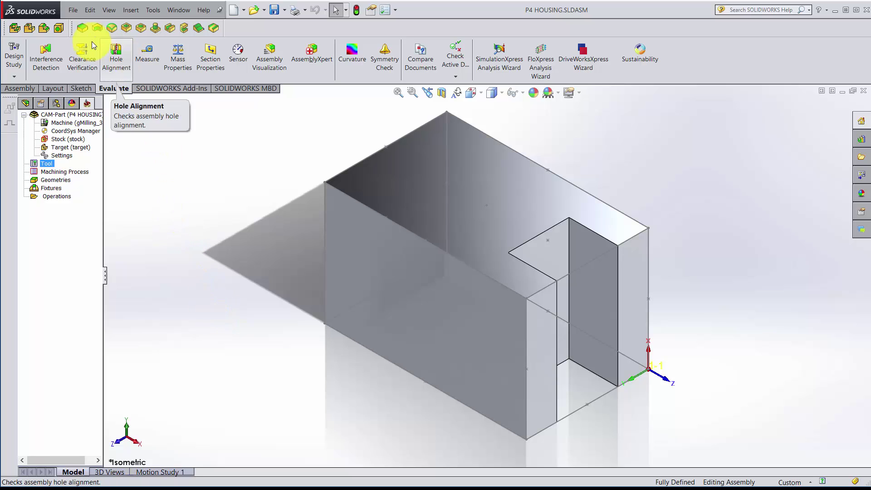
Step: Add the SolidCAM 2.5D command set to the CommandManager and display its operations
{"action": "right_click", "coordinate": [263, 88]}
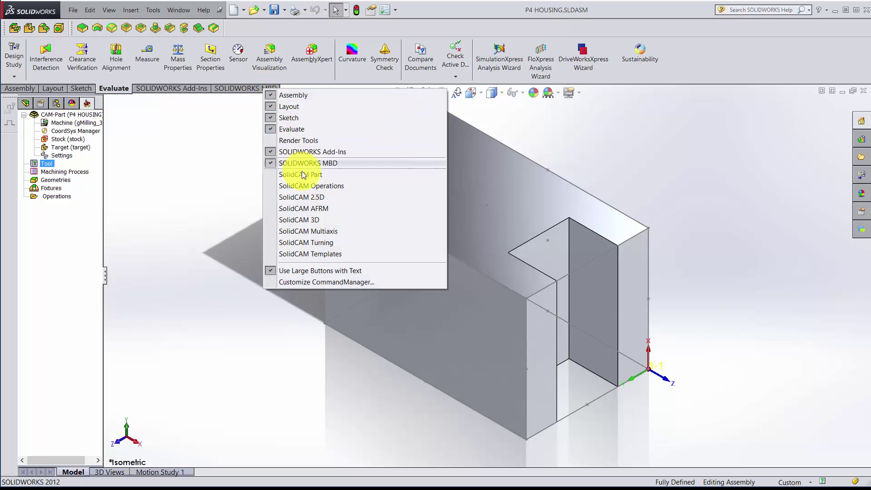
{"action": "left_click", "coordinate": [323, 198]}
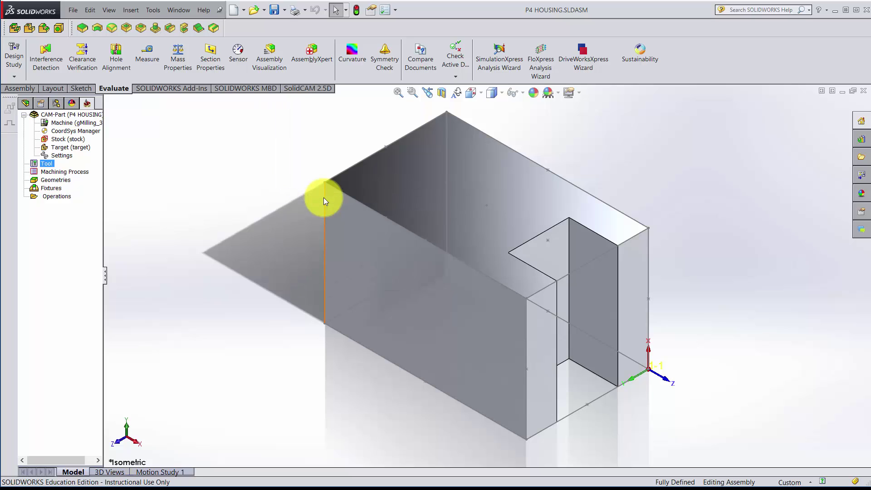
{"action": "left_click", "coordinate": [325, 89]}
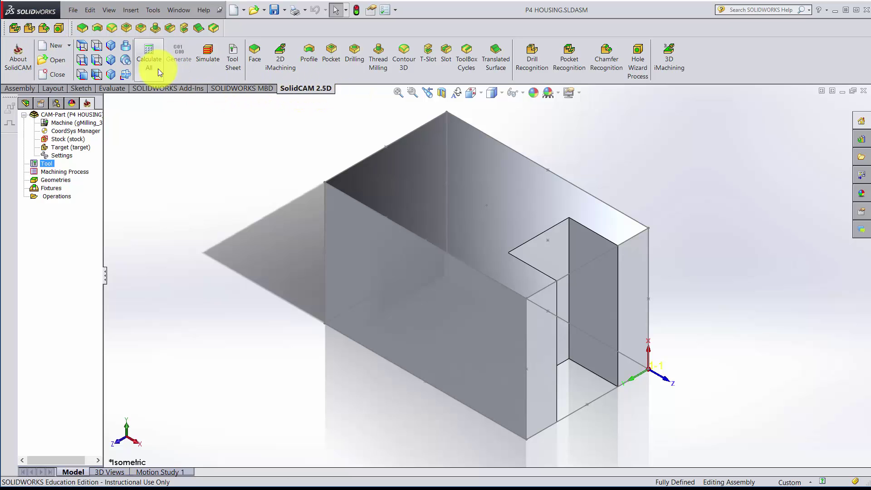
Step: Hide the redundant SolidCAM 2.5D and SolidCAM Recognition toolbars
{"action": "left_click", "coordinate": [109, 10]}
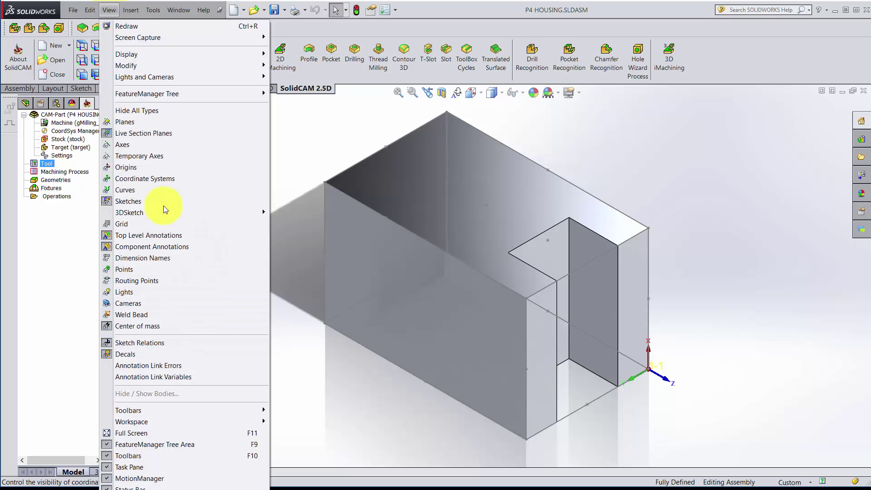
{"action": "mouse_move", "coordinate": [185, 413]}
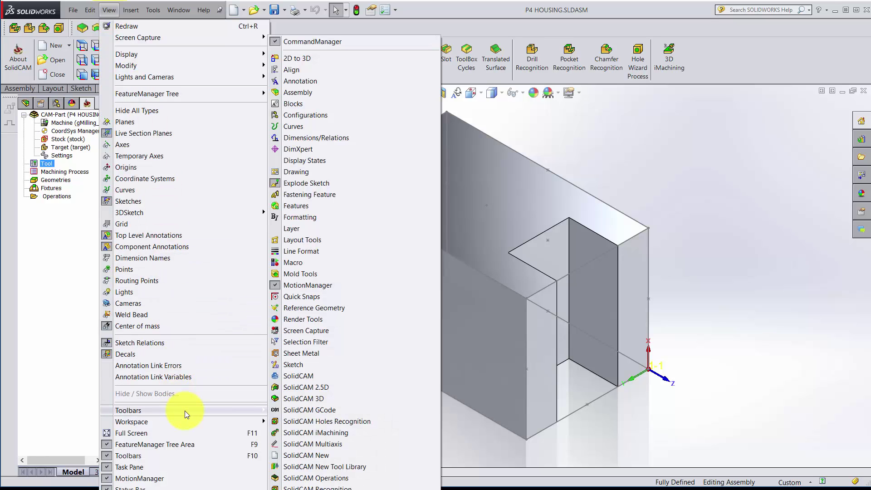
{"action": "left_click", "coordinate": [336, 387]}
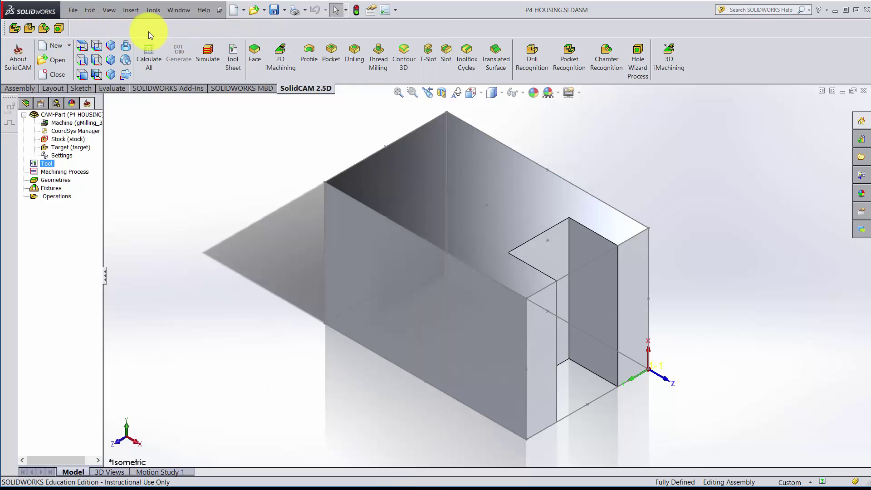
{"action": "left_click", "coordinate": [105, 11]}
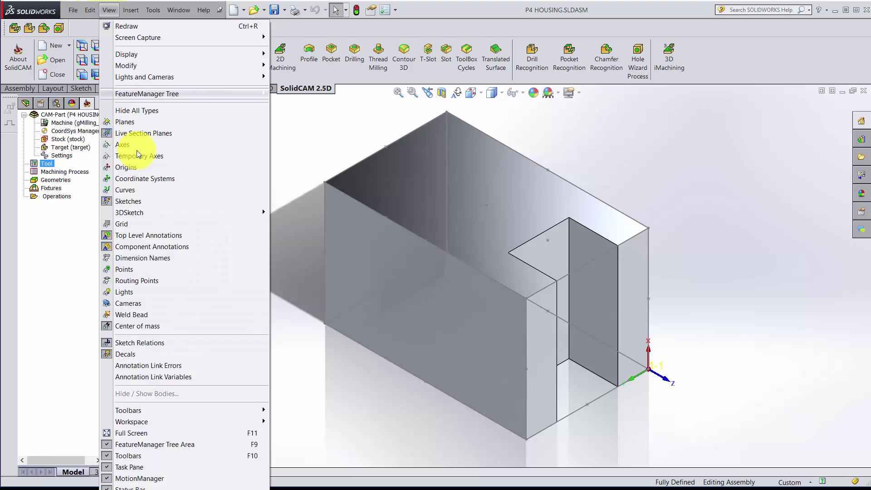
{"action": "mouse_move", "coordinate": [175, 410]}
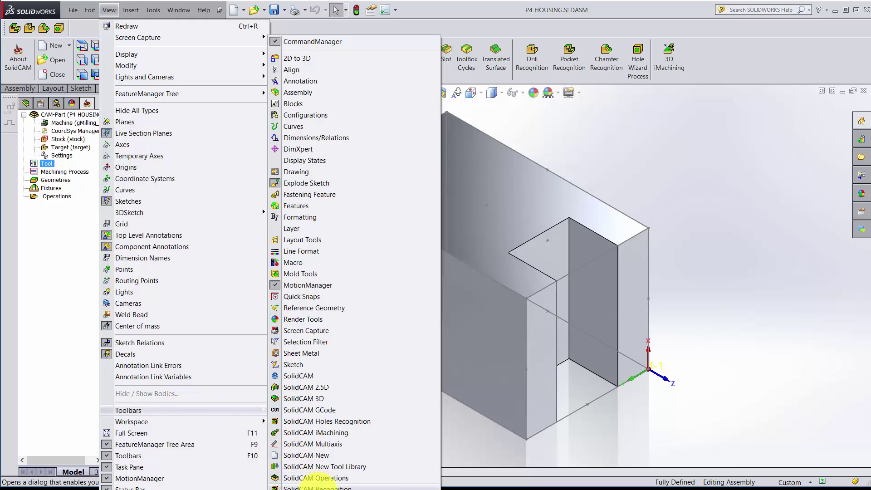
{"action": "left_click", "coordinate": [315, 478]}
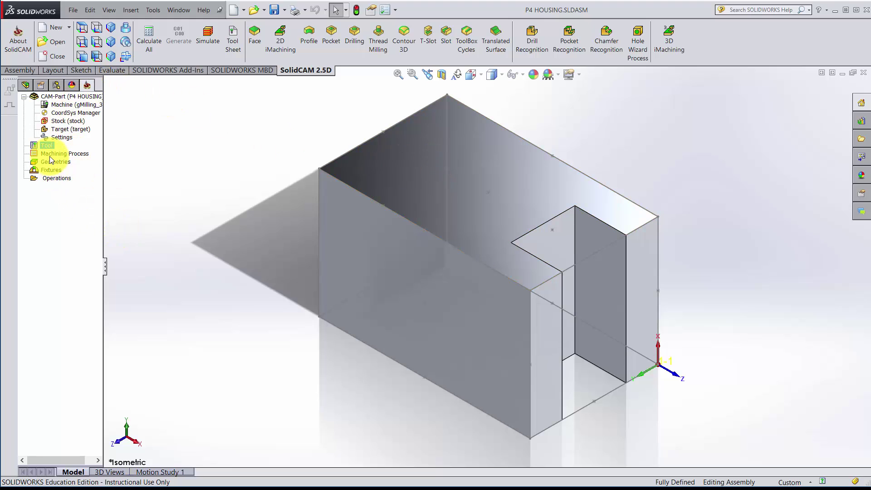
Step: Examine the gMilling_3x machine definition, including its post processor choices, machine options, user-defined parameters and working style
{"action": "left_click", "coordinate": [72, 105]}
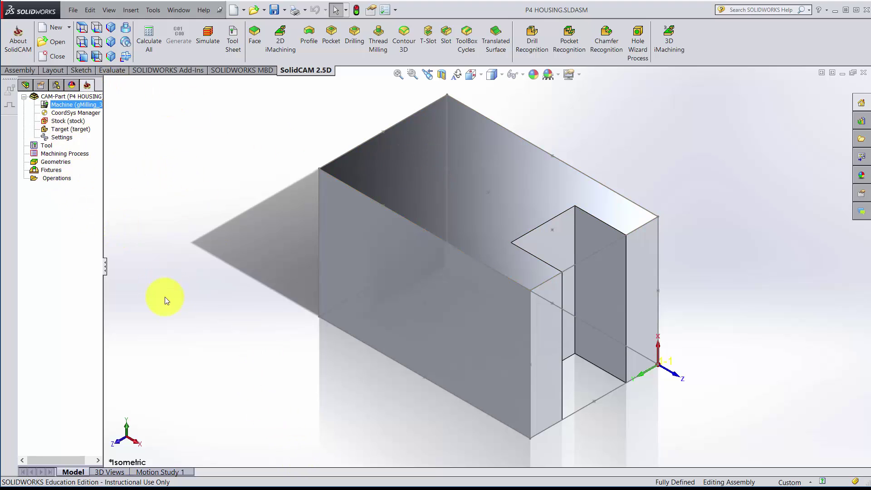
{"action": "double_click", "coordinate": [75, 104]}
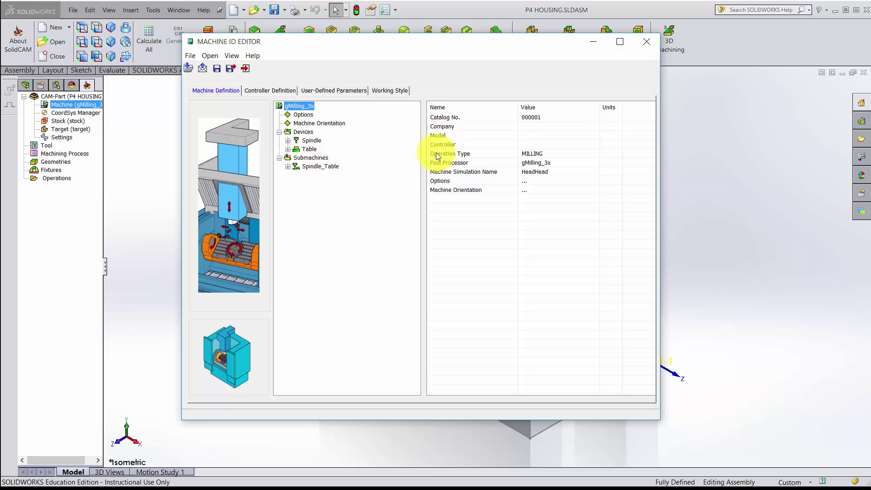
{"action": "left_click", "coordinate": [563, 163]}
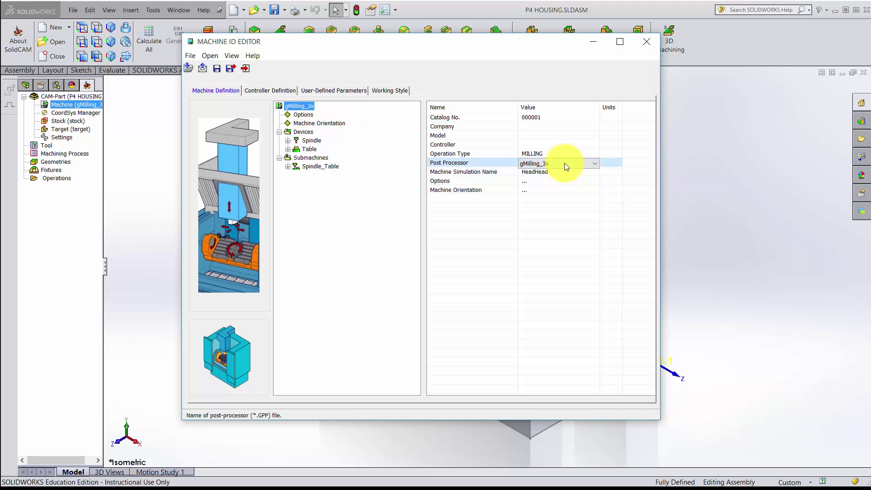
{"action": "left_click", "coordinate": [595, 164]}
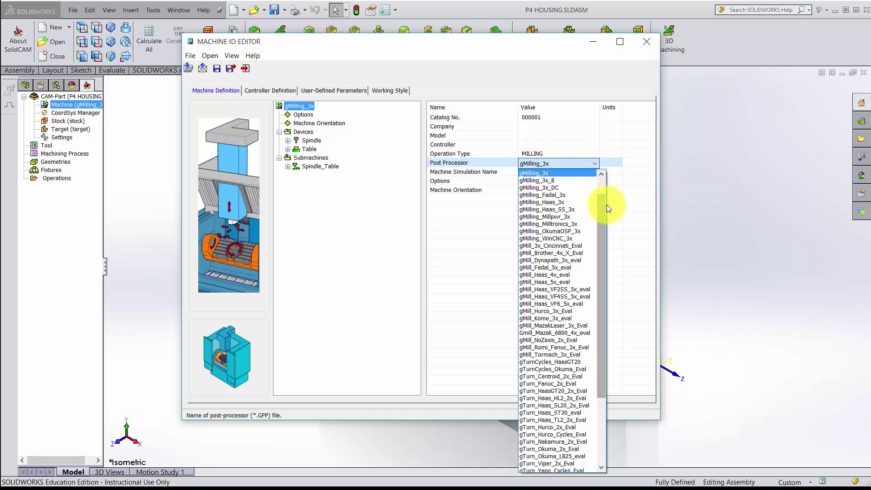
{"action": "mouse_move", "coordinate": [603, 211]}
{"action": "left_mouse_down"}
{"action": "mouse_move", "coordinate": [599, 251]}
{"action": "mouse_move", "coordinate": [599, 214]}
{"action": "left_mouse_up"}
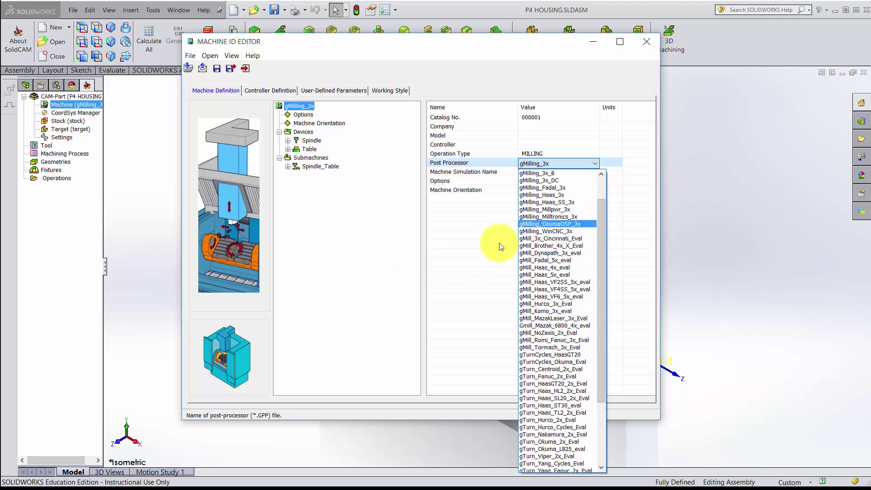
{"action": "left_click", "coordinate": [272, 91]}
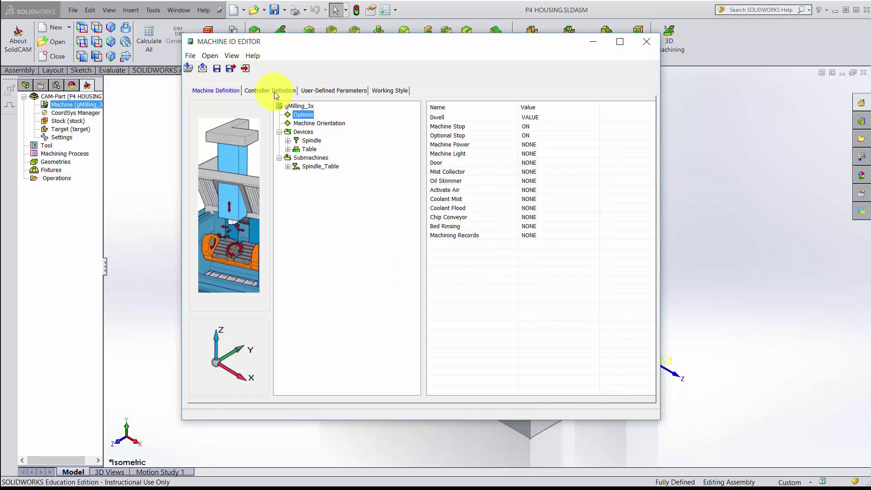
{"action": "left_click", "coordinate": [328, 95]}
{"action": "left_click", "coordinate": [390, 90]}
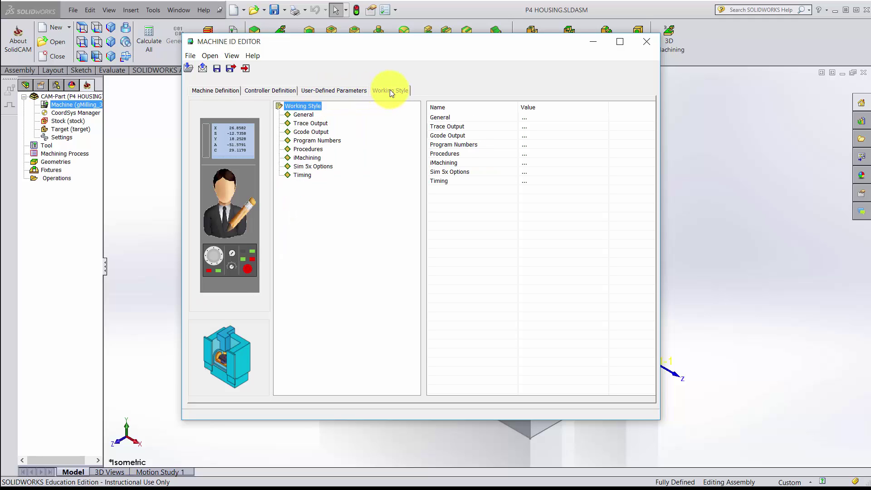
{"action": "left_click", "coordinate": [204, 91]}
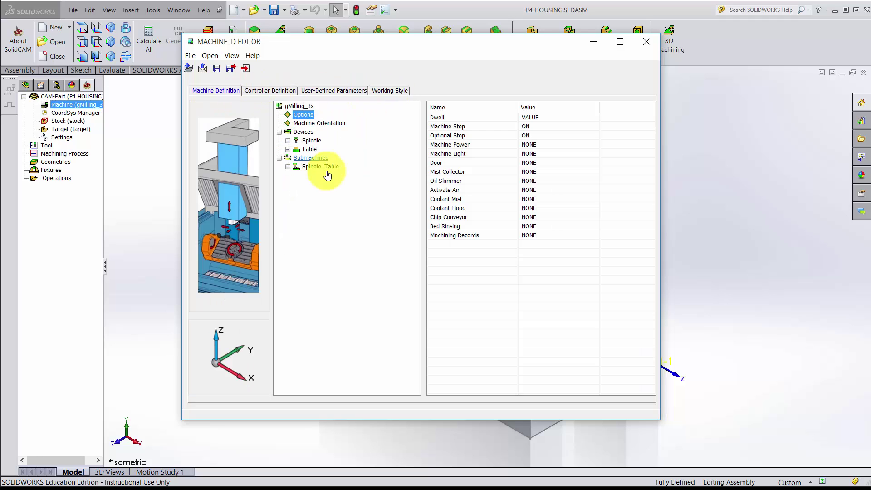
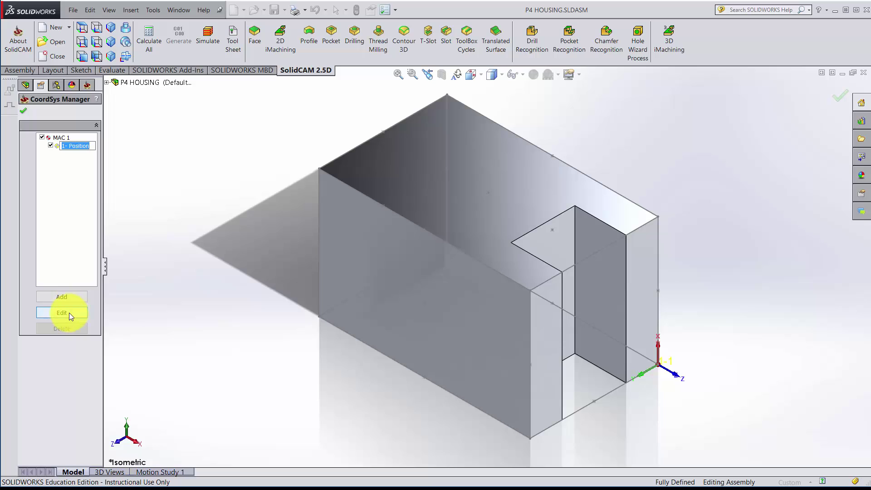
Step: Edit the machine coordinate system's position and reselect the end face of the slotted prongs as its defining face
{"action": "left_click", "coordinate": [69, 312]}
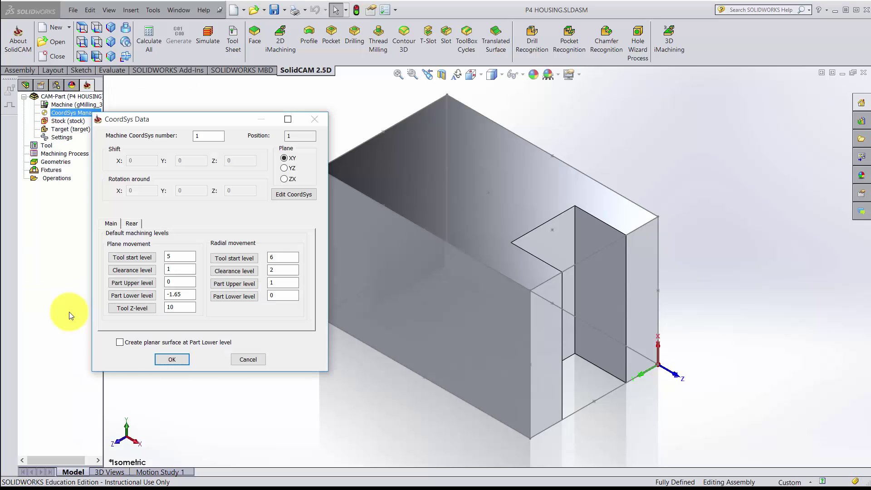
{"action": "left_click", "coordinate": [299, 195]}
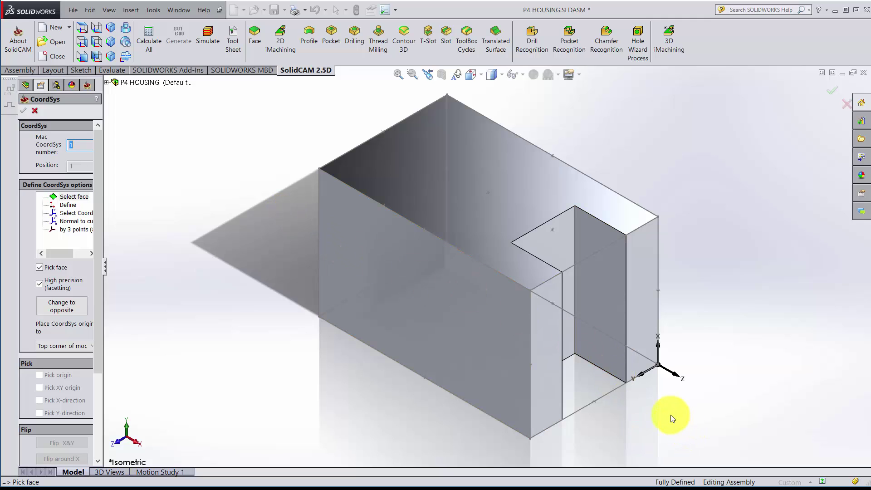
{"action": "middle_click_drag", "start_coordinate": [670, 407], "coordinate": [499, 408]}
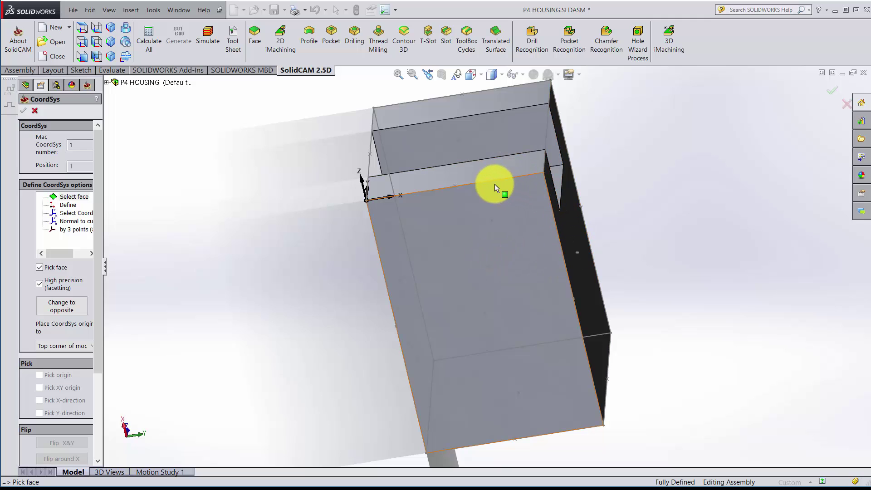
{"action": "middle_click_drag", "start_coordinate": [495, 186], "coordinate": [504, 323]}
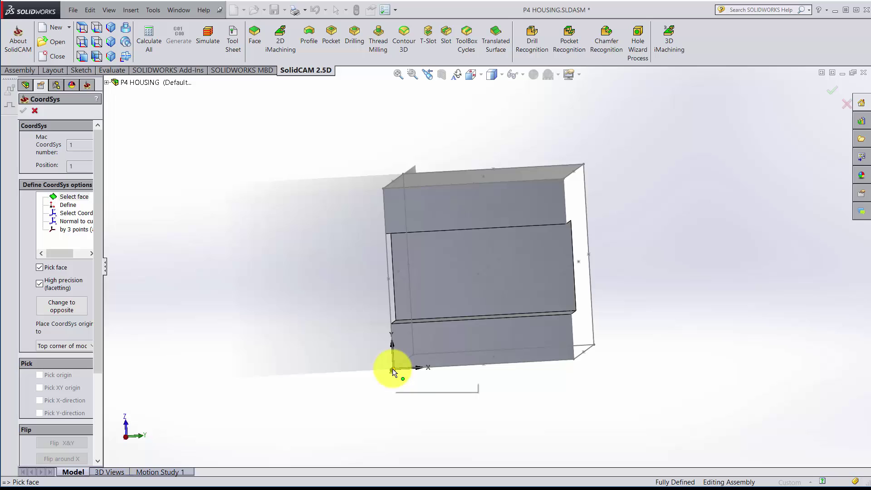
{"action": "middle_click_drag", "start_coordinate": [483, 385], "coordinate": [472, 253]}
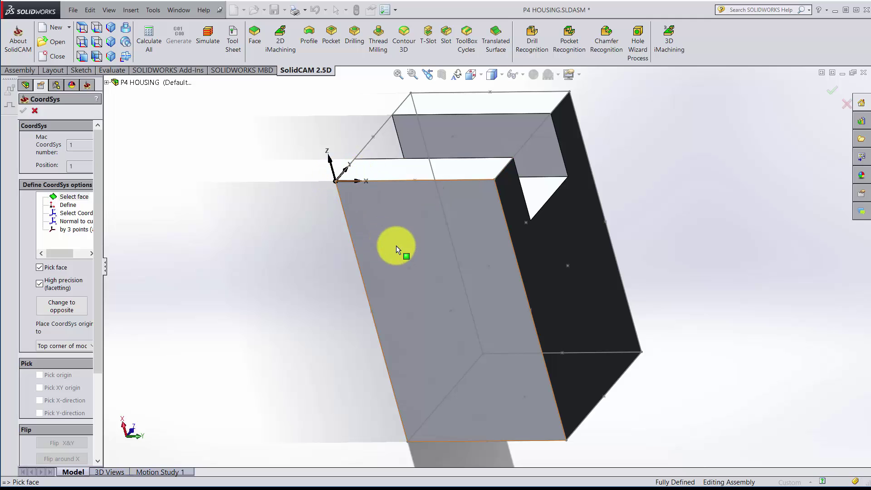
{"action": "middle_click_drag", "start_coordinate": [342, 265], "coordinate": [402, 264]}
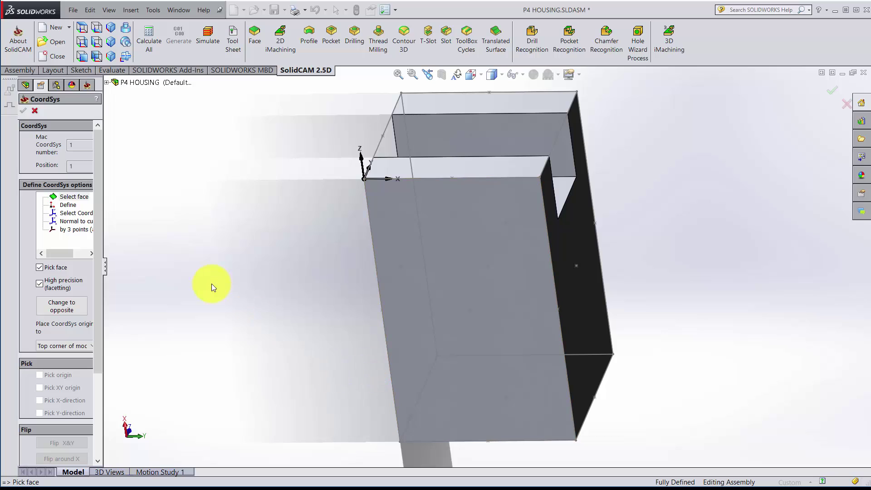
{"action": "left_click", "coordinate": [80, 196]}
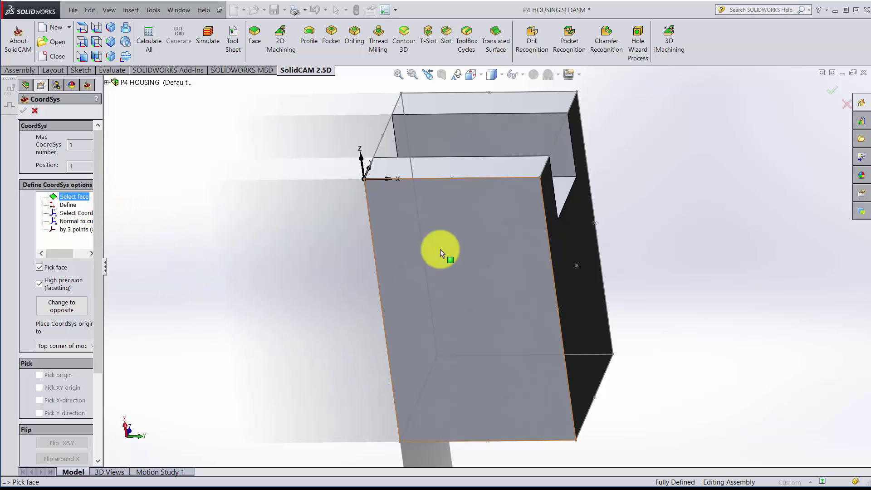
{"action": "left_click", "coordinate": [493, 165]}
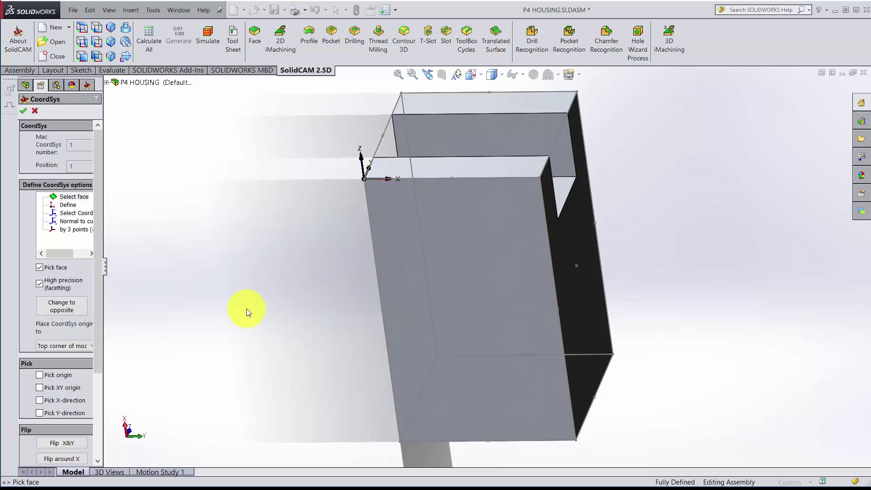
Step: Try flipping the coordinate system around Y through a full turn
{"action": "left_click_drag", "start_coordinate": [96, 331], "coordinate": [97, 402]}
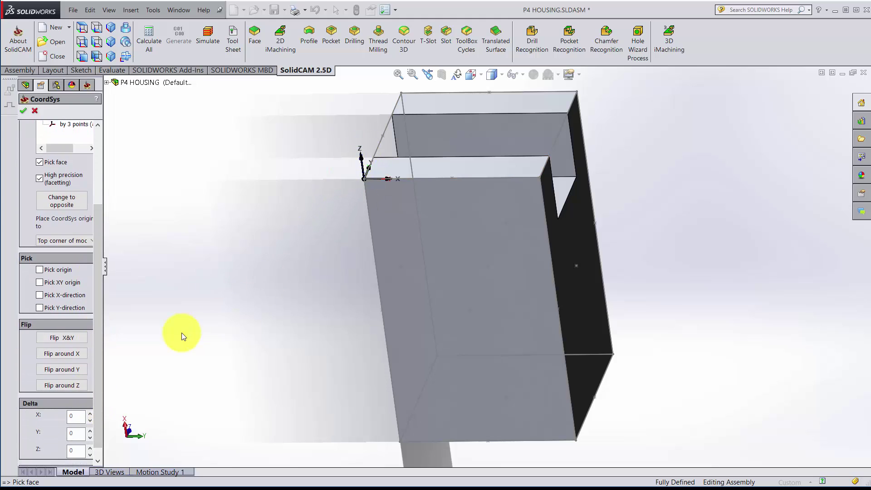
{"action": "left_click", "coordinate": [77, 370]}
{"action": "left_click", "coordinate": [77, 370]}
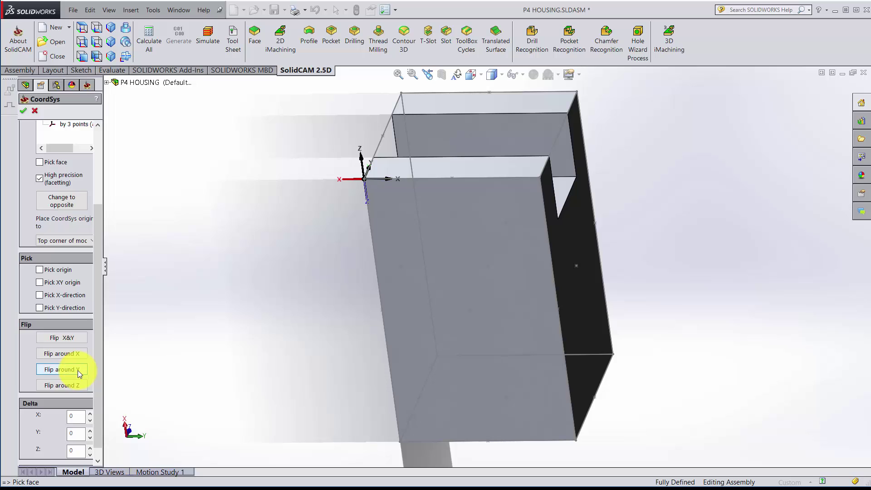
{"action": "left_click", "coordinate": [77, 370]}
{"action": "left_click", "coordinate": [77, 370]}
Step: Offset the coordinate system origin with a Delta Z of 0.05
{"action": "scroll", "coordinate": [97, 418], "scroll_direction": "down", "scroll_amount": 1}
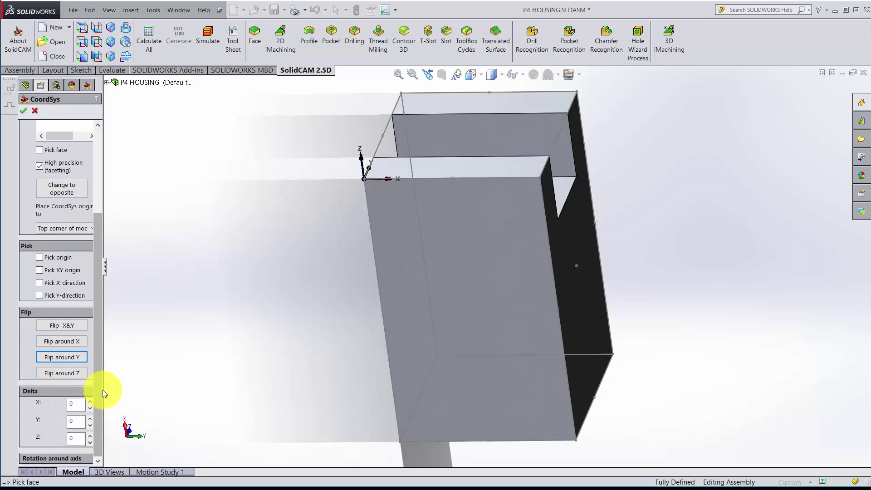
{"action": "left_click_drag", "start_coordinate": [103, 390], "coordinate": [145, 391]}
{"action": "left_click", "coordinate": [128, 391]}
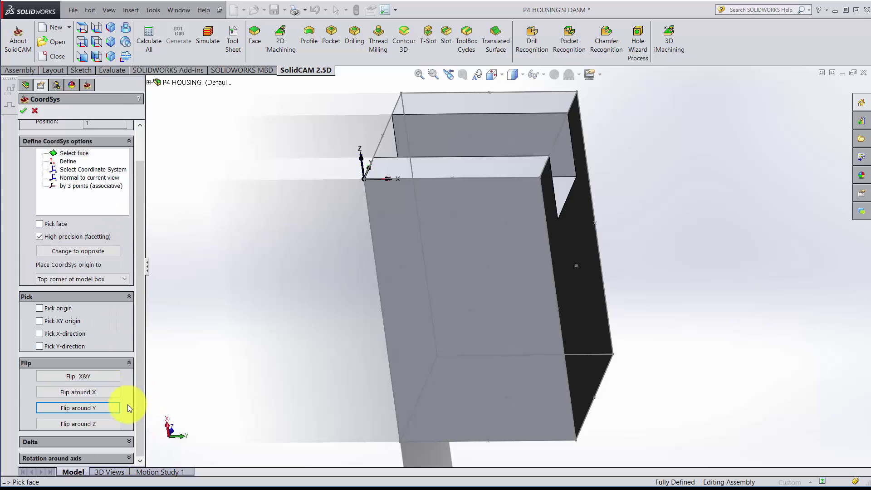
{"action": "left_click", "coordinate": [129, 441]}
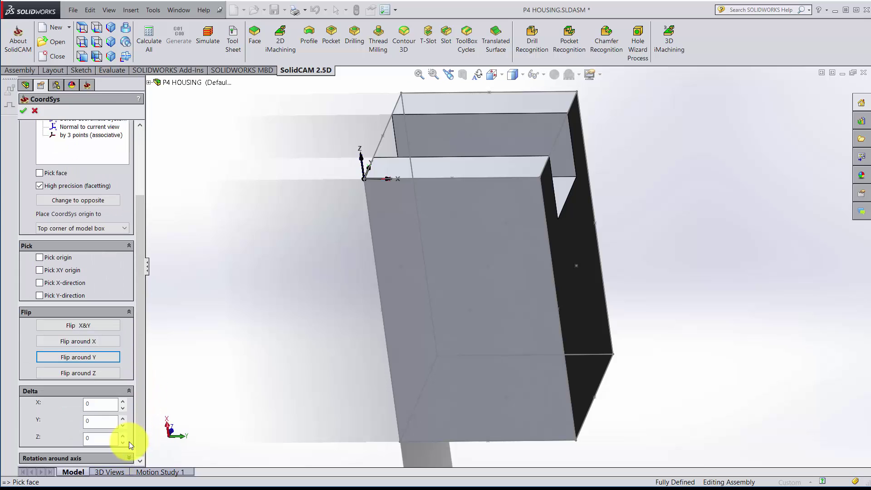
{"action": "left_click", "coordinate": [105, 439]}
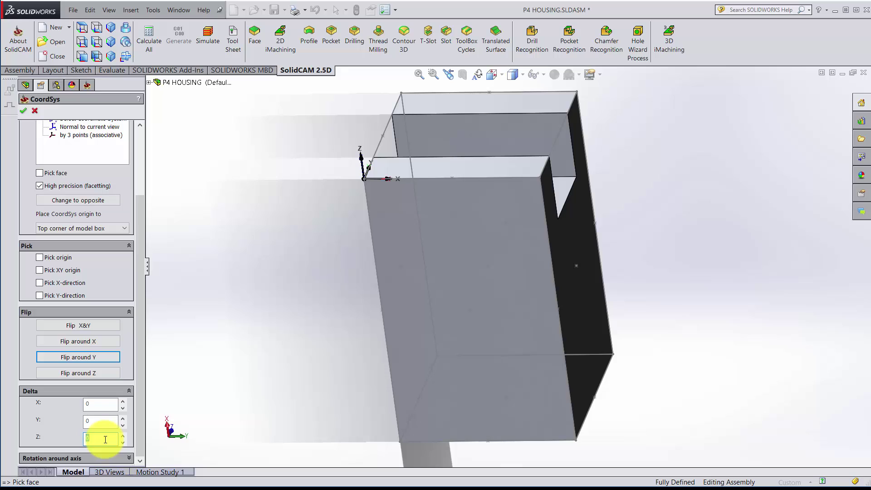
{"action": "type", "text": ".05"}
{"action": "key", "text": "Return"}
Step: Examine the offset coordinate system origin relative to the part corner and the coordinate system definition options
{"action": "middle_click_drag", "start_coordinate": [433, 175], "coordinate": [408, 197]}
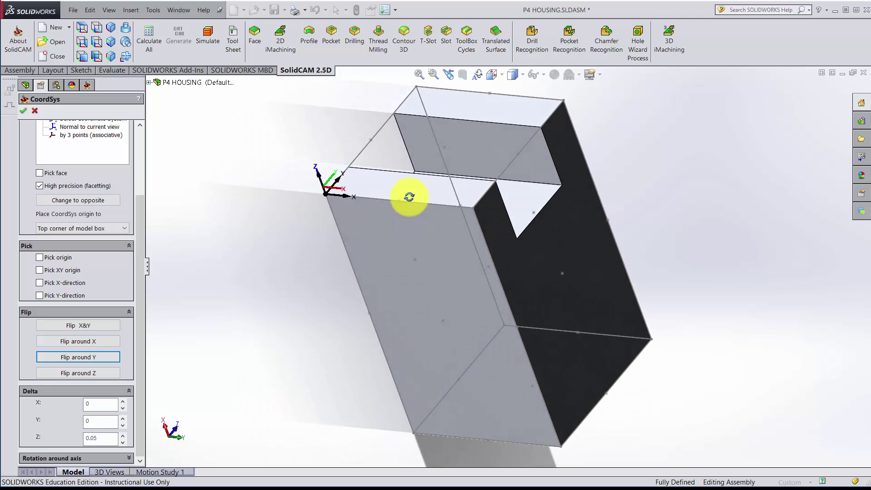
{"action": "scroll", "coordinate": [326, 201], "scroll_direction": "down", "scroll_amount": 3}
{"action": "scroll", "coordinate": [424, 233], "scroll_direction": "up", "scroll_amount": 2}
{"action": "scroll", "coordinate": [413, 239], "scroll_direction": "down", "scroll_amount": 3}
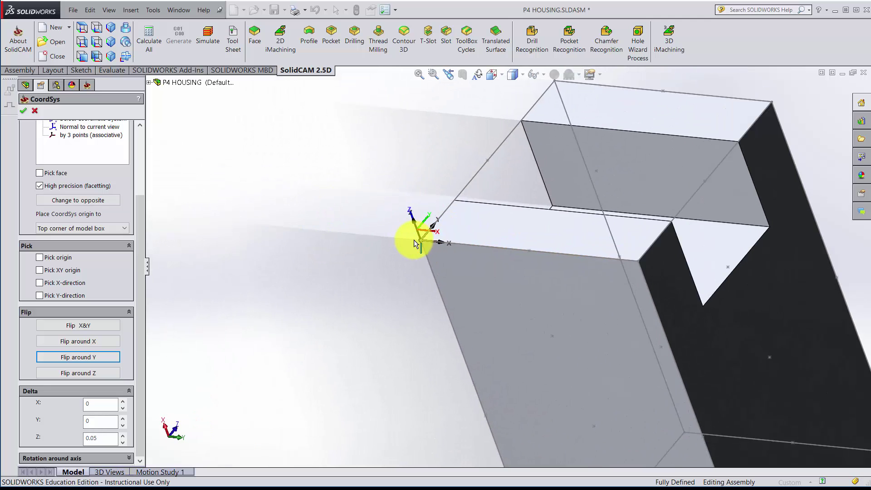
{"action": "scroll", "coordinate": [414, 239], "scroll_direction": "down", "scroll_amount": 4}
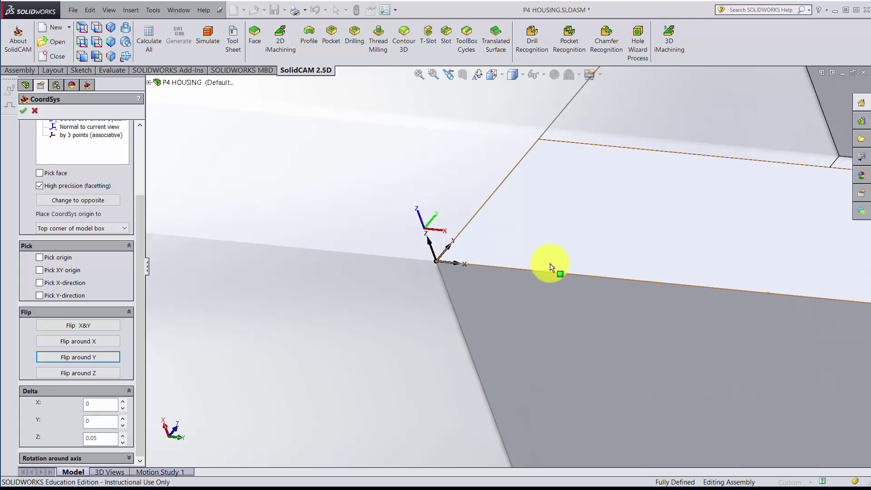
{"action": "scroll", "coordinate": [521, 292], "scroll_direction": "up", "scroll_amount": 1}
{"action": "middle_click_drag", "start_coordinate": [529, 297], "coordinate": [536, 266]}
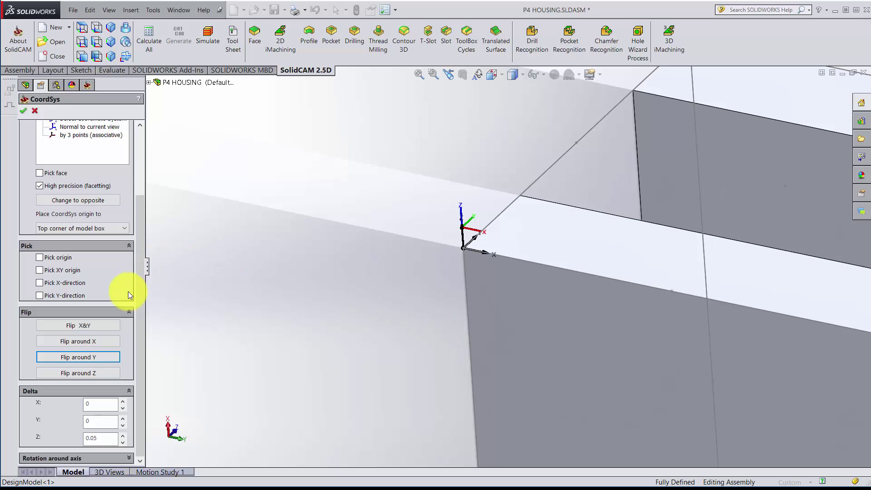
{"action": "left_click_drag", "start_coordinate": [140, 304], "coordinate": [133, 235]}
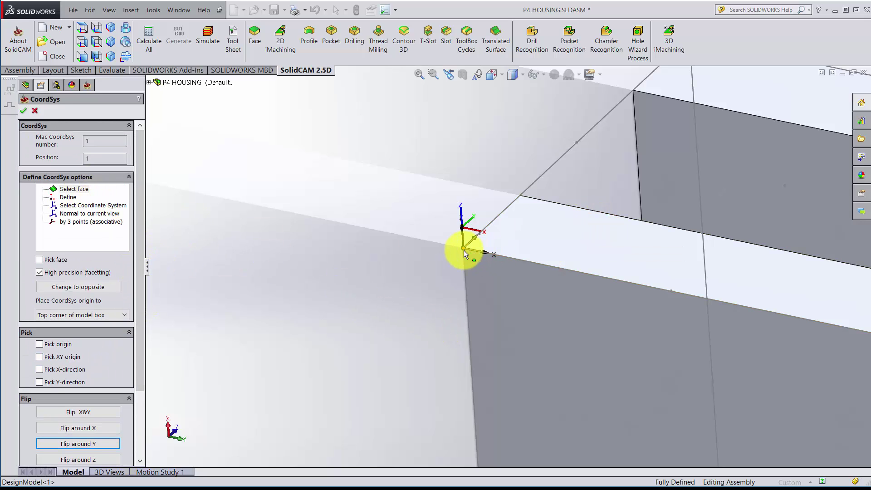
Step: Try swapping the X and Y axes and flipping the coordinate system around X and Z, finishing with Z pointing up
{"action": "left_click", "coordinate": [140, 376]}
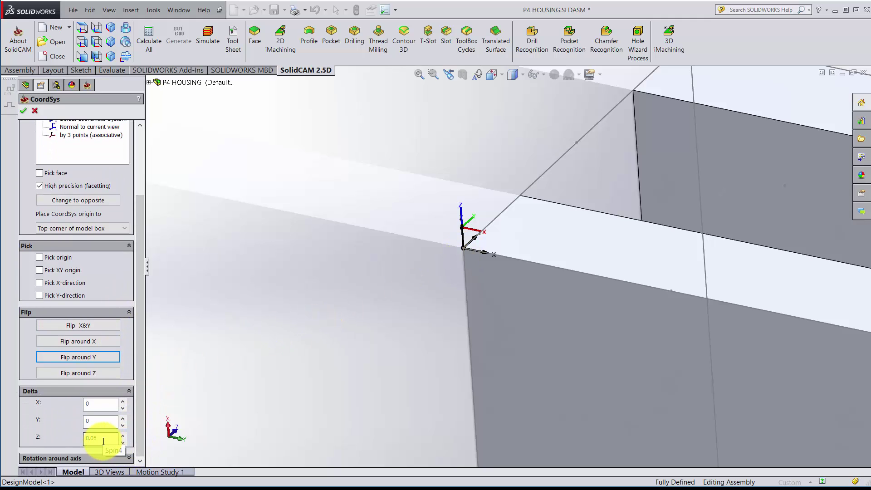
{"action": "left_click", "coordinate": [93, 323]}
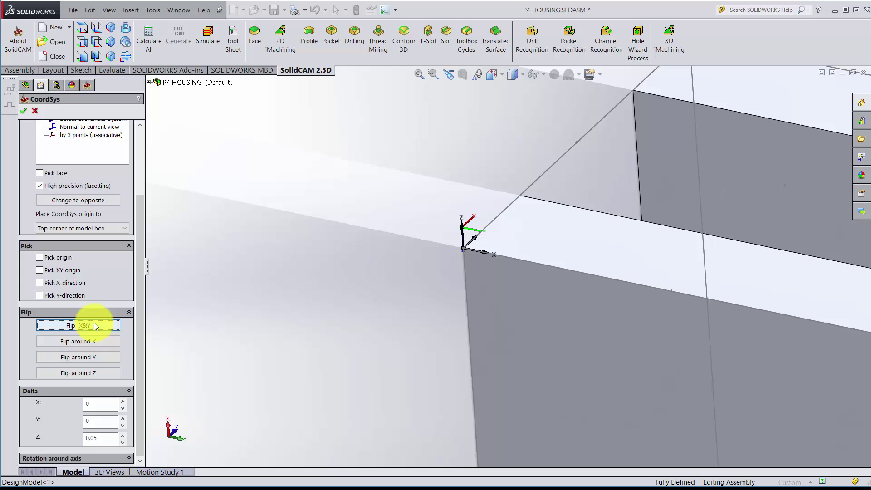
{"action": "left_click", "coordinate": [96, 341]}
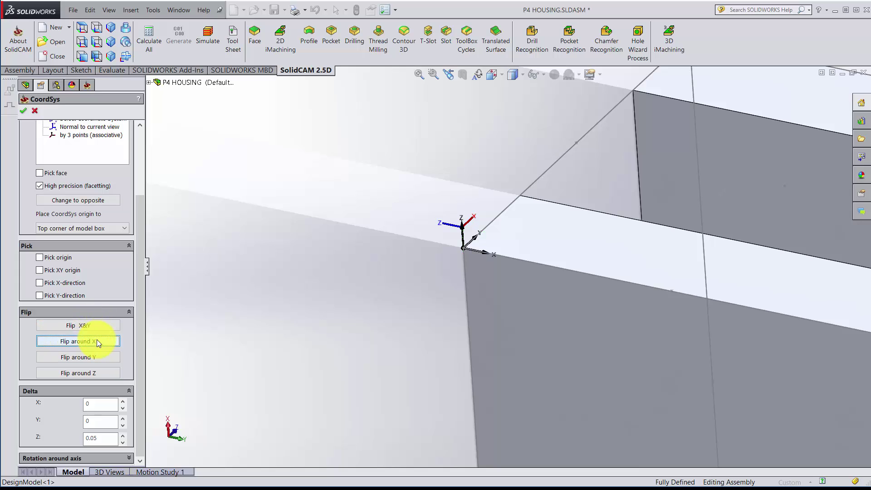
{"action": "left_click", "coordinate": [97, 341]}
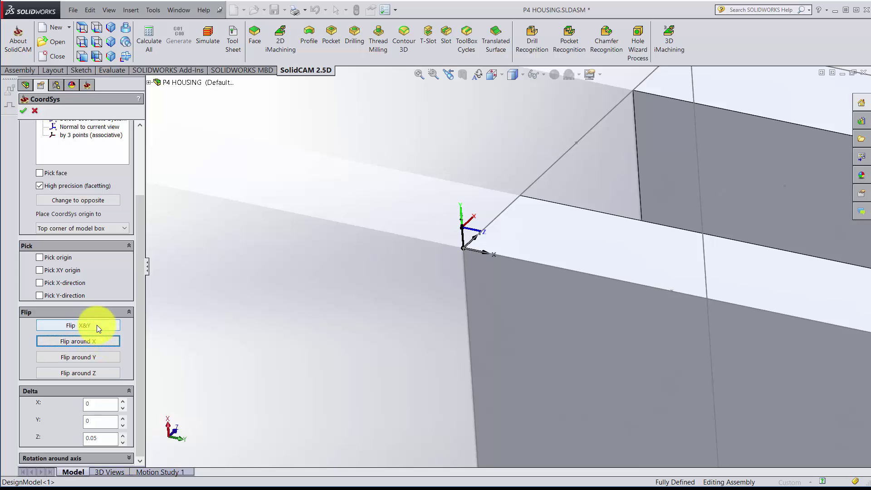
{"action": "left_click", "coordinate": [97, 324]}
{"action": "left_click", "coordinate": [96, 324]}
{"action": "left_click", "coordinate": [96, 324]}
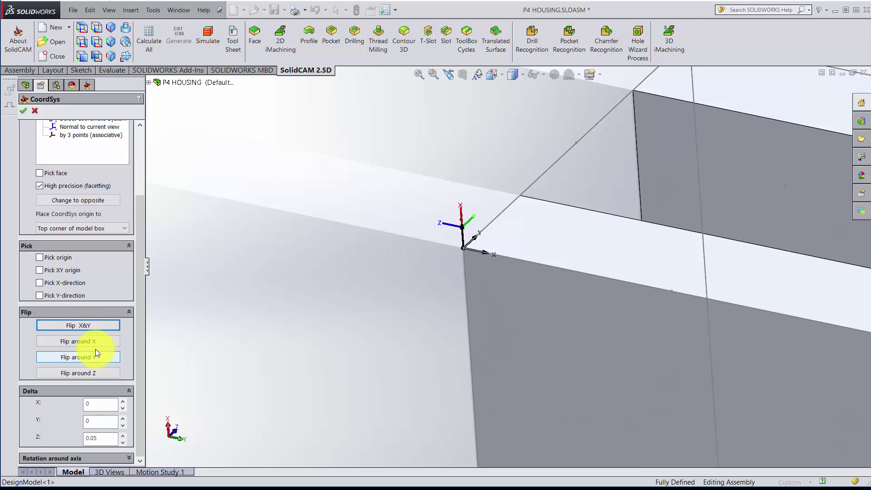
{"action": "left_click", "coordinate": [91, 325]}
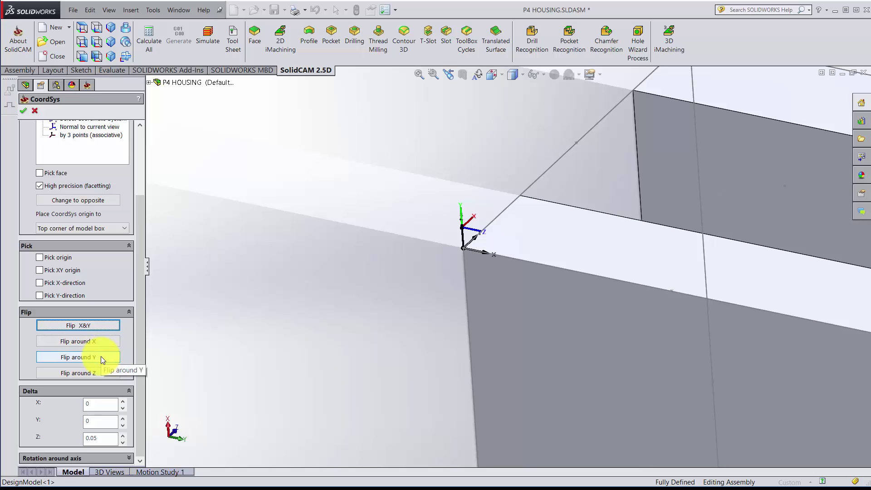
{"action": "left_click", "coordinate": [101, 342]}
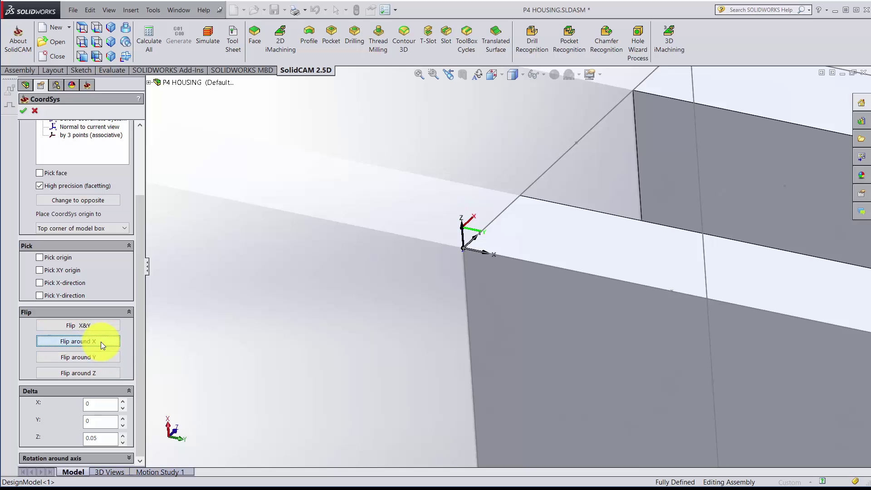
{"action": "left_click", "coordinate": [101, 341]}
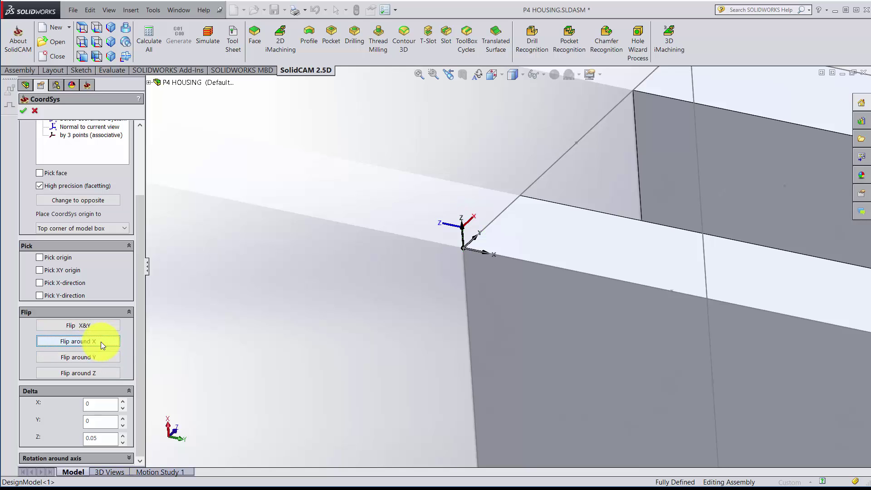
{"action": "left_click", "coordinate": [101, 371]}
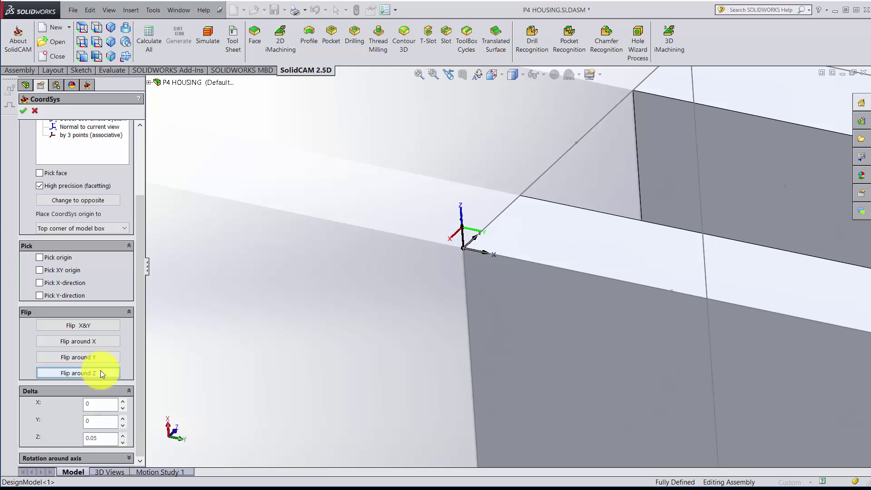
{"action": "left_click", "coordinate": [101, 373]}
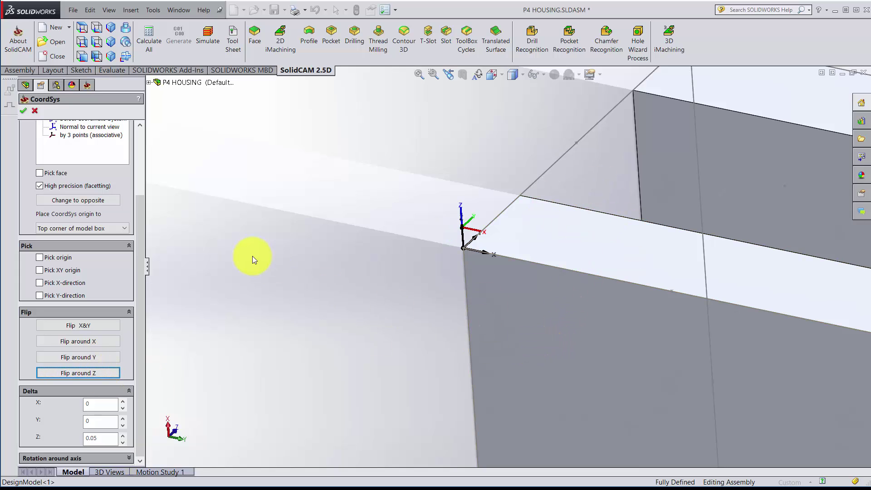
Step: Accept the edited coordinate system together with its default machining levels
{"action": "left_click", "coordinate": [25, 111]}
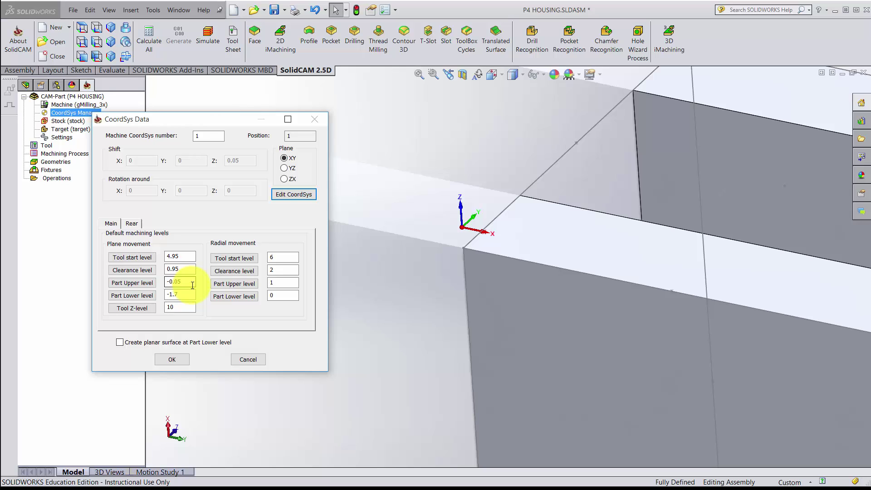
{"action": "left_click_drag", "start_coordinate": [193, 284], "coordinate": [160, 285]}
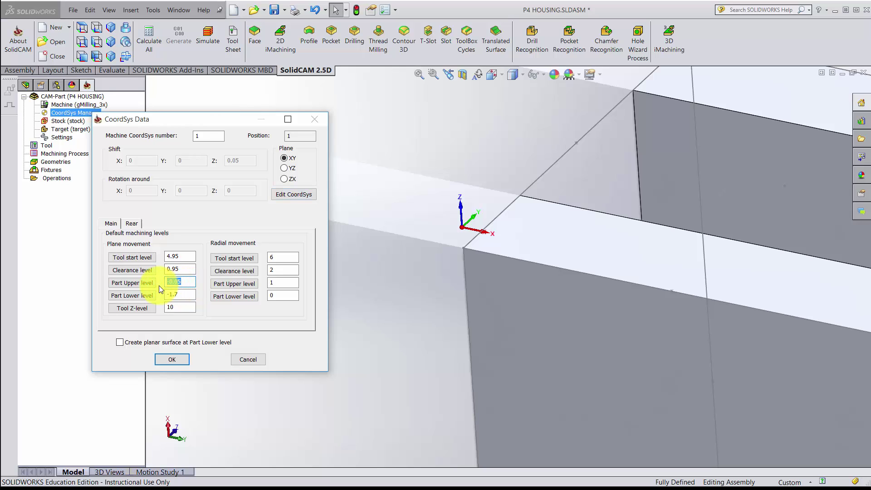
{"action": "key", "text": "Return"}
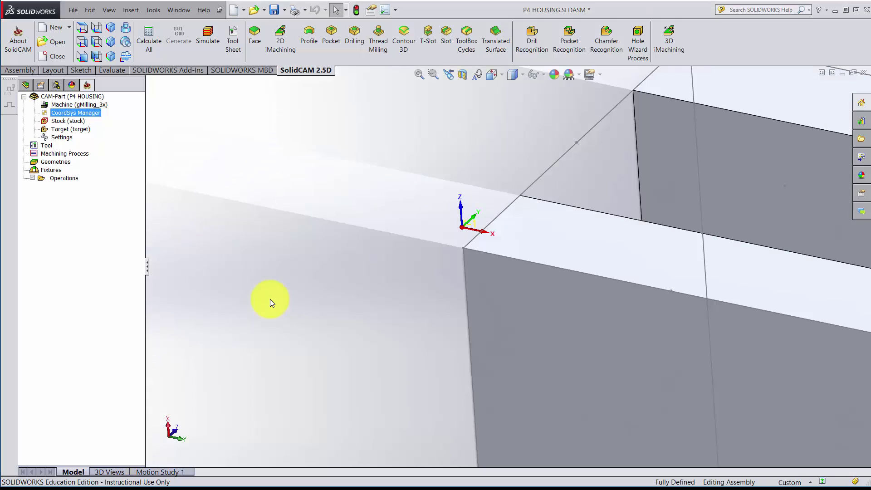
Step: Open the existing stock definition for editing and select Solid 1 as its box geometry
{"action": "left_click", "coordinate": [69, 120]}
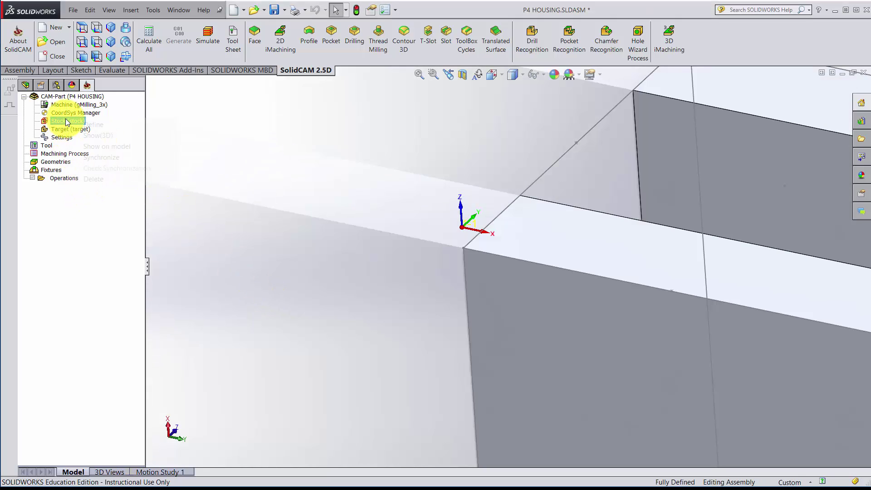
{"action": "right_click", "coordinate": [65, 119]}
{"action": "left_click", "coordinate": [86, 126]}
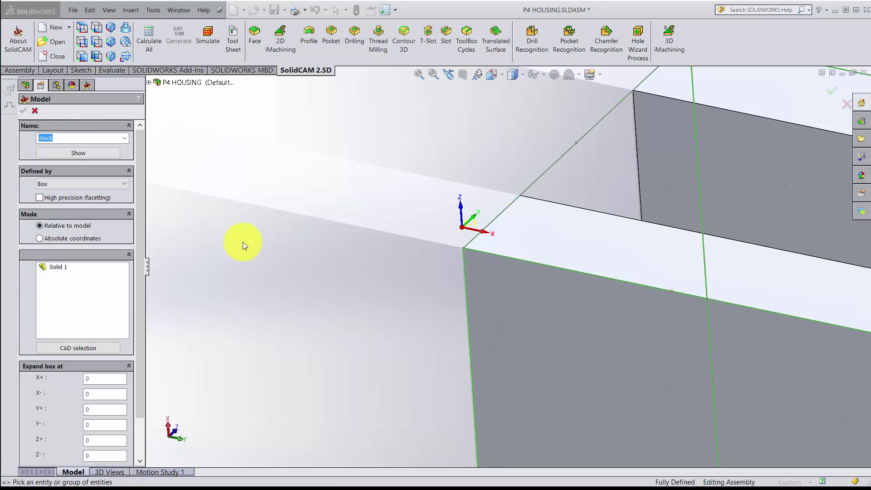
{"action": "left_click", "coordinate": [58, 267]}
{"action": "scroll", "coordinate": [467, 272], "scroll_direction": "up", "scroll_amount": 5}
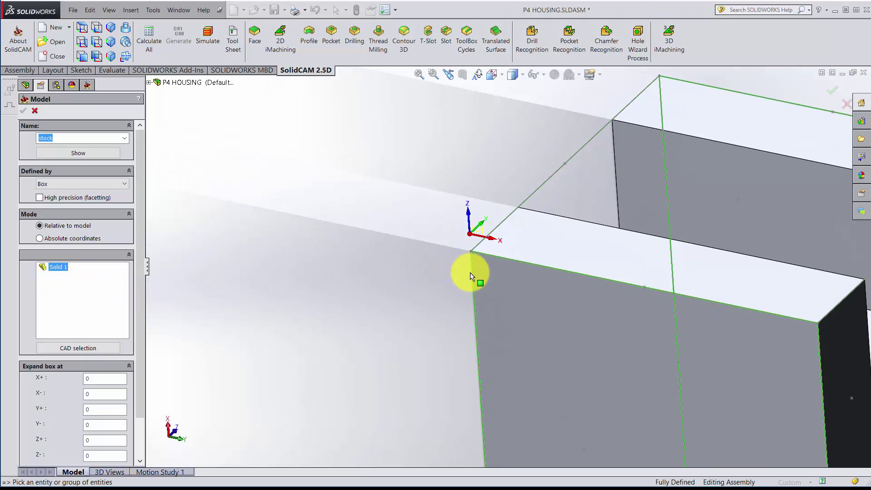
{"action": "middle_click_drag", "start_coordinate": [614, 323], "coordinate": [576, 305]}
{"action": "scroll", "coordinate": [590, 301], "scroll_direction": "up", "scroll_amount": 3}
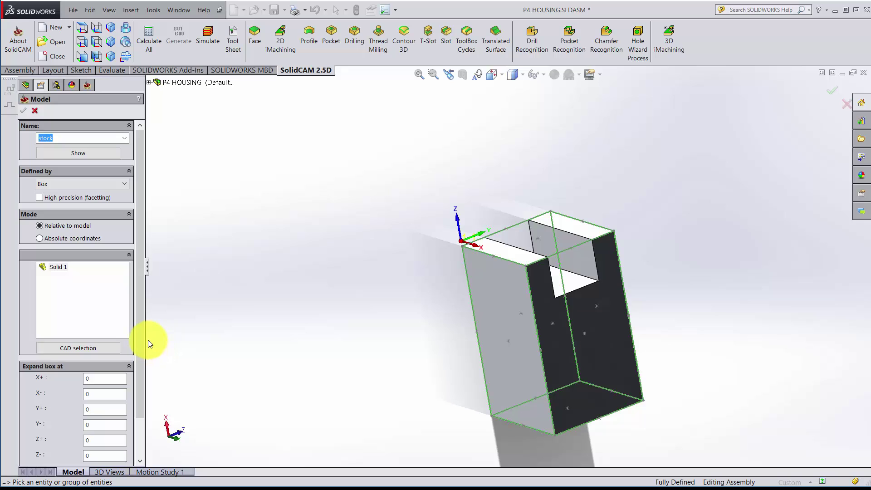
Step: Expand the stock box by .05 in the Z+ direction, check its top against the coordinate system origin, and accept the stock definition
{"action": "left_click_drag", "start_coordinate": [144, 342], "coordinate": [144, 390]}
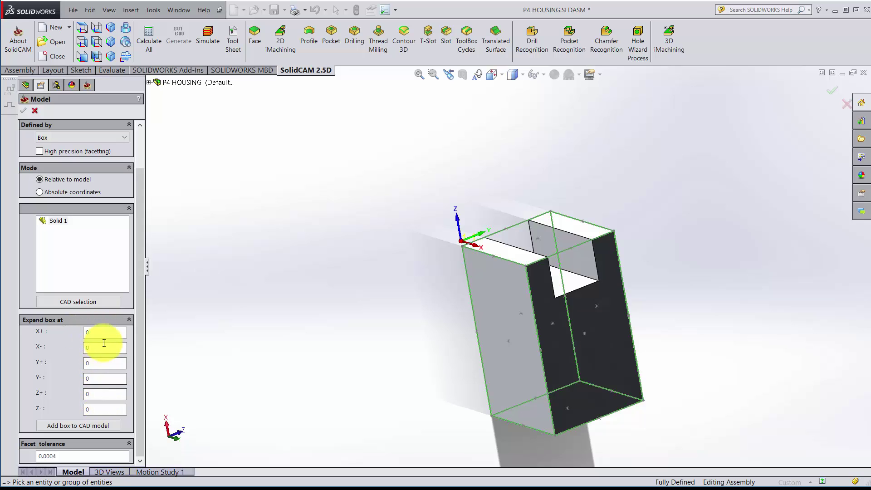
{"action": "left_click", "coordinate": [102, 394]}
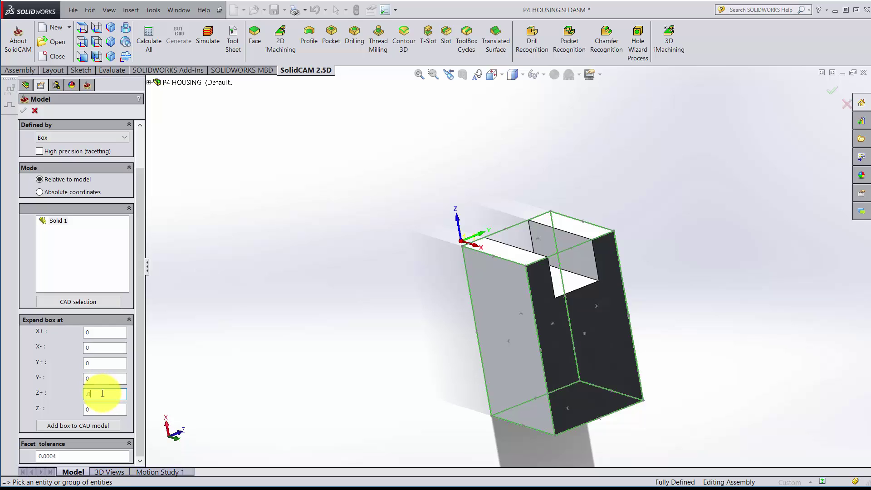
{"action": "type", "text": ".05"}
{"action": "left_click", "coordinate": [100, 379]}
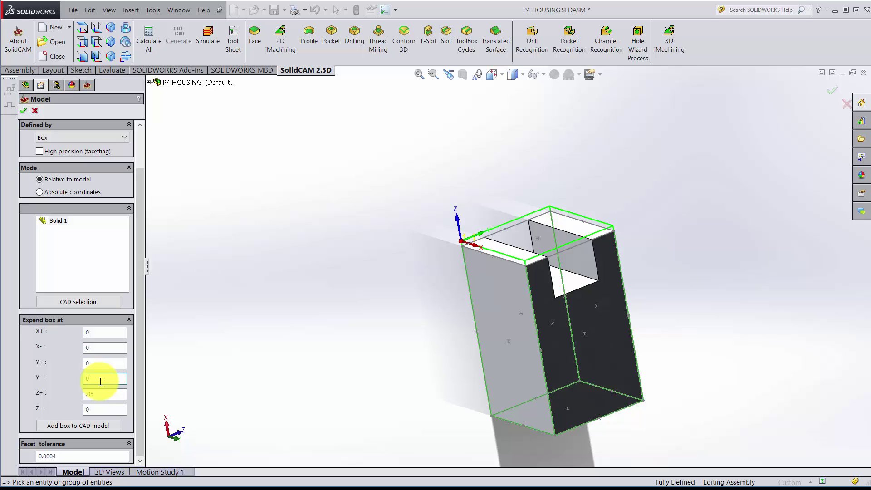
{"action": "scroll", "coordinate": [551, 267], "scroll_direction": "down", "scroll_amount": 3}
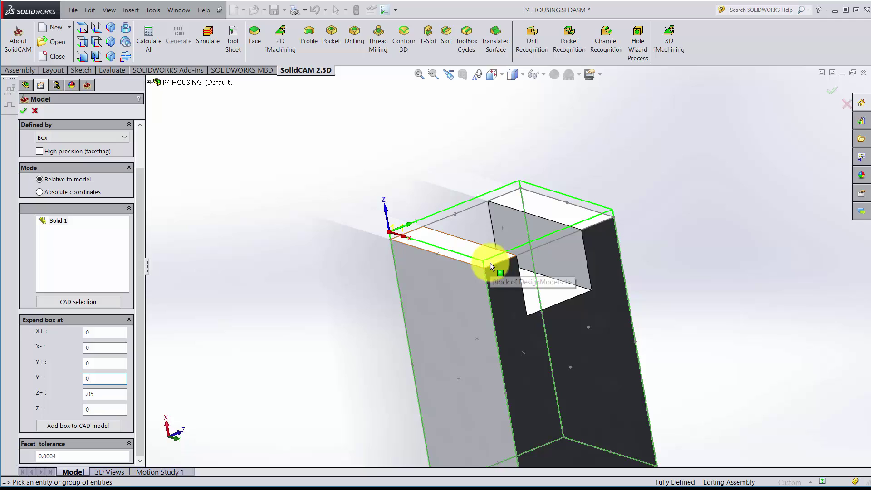
{"action": "scroll", "coordinate": [485, 272], "scroll_direction": "down", "scroll_amount": 1}
{"action": "scroll", "coordinate": [483, 276], "scroll_direction": "down", "scroll_amount": 1}
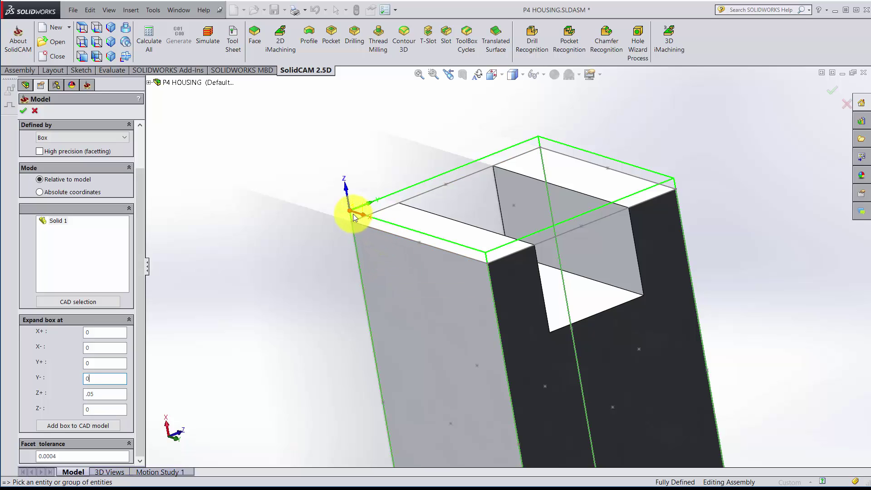
{"action": "key", "text": "f"}
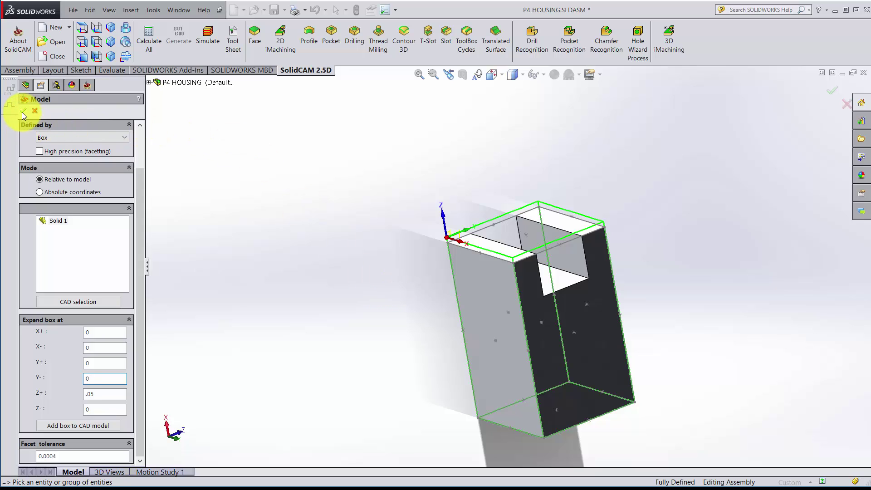
{"action": "left_click", "coordinate": [23, 111]}
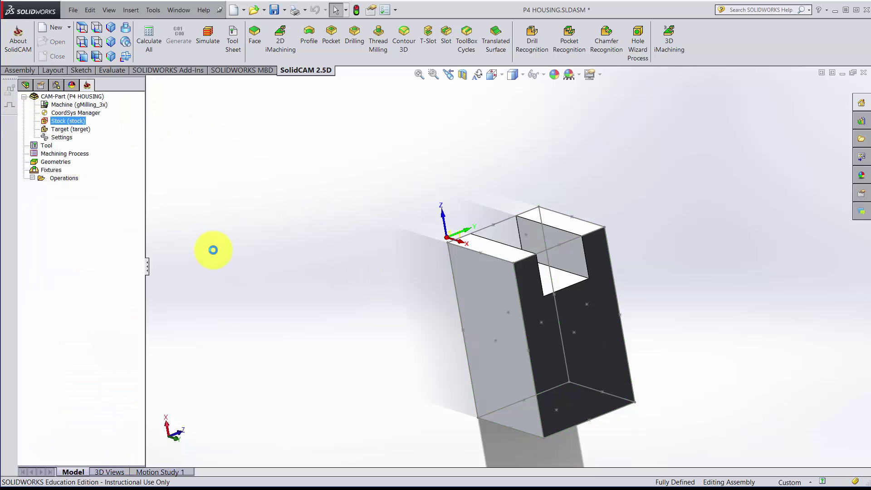